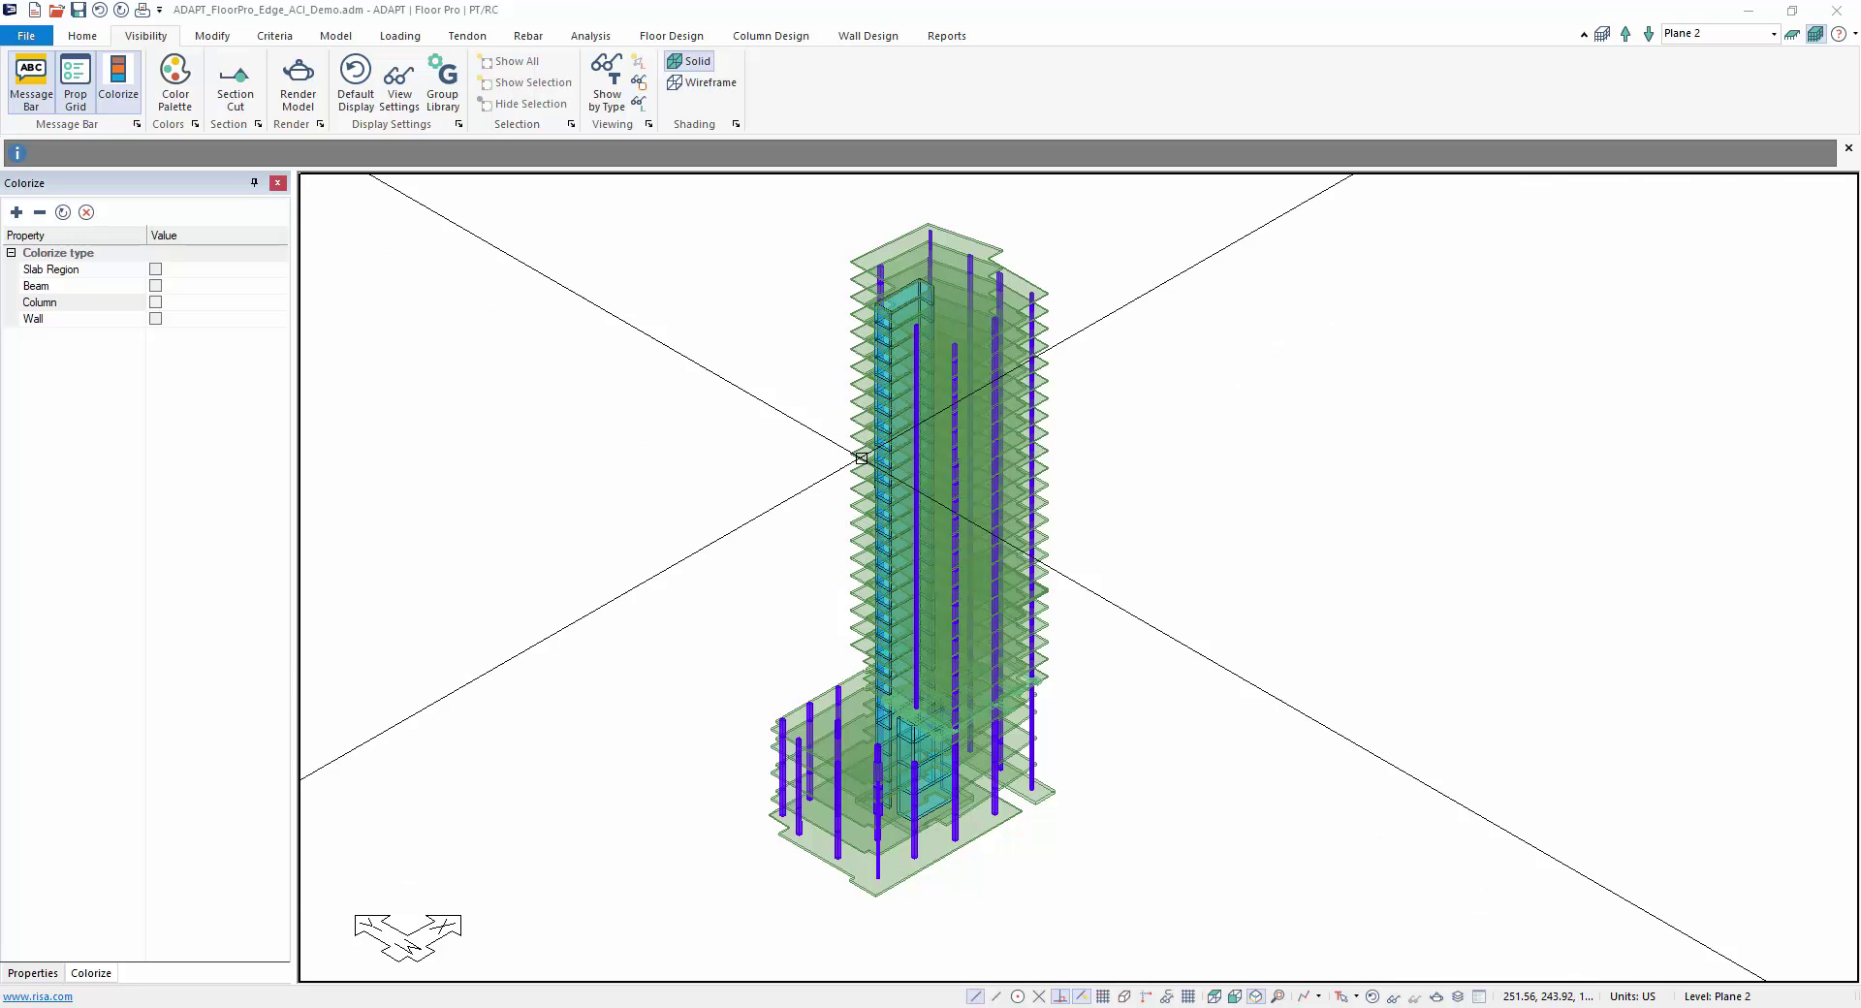
# Hide the Colorize window and the property grid, and show both again beside the model view.
pyautogui.click(1855, 33)
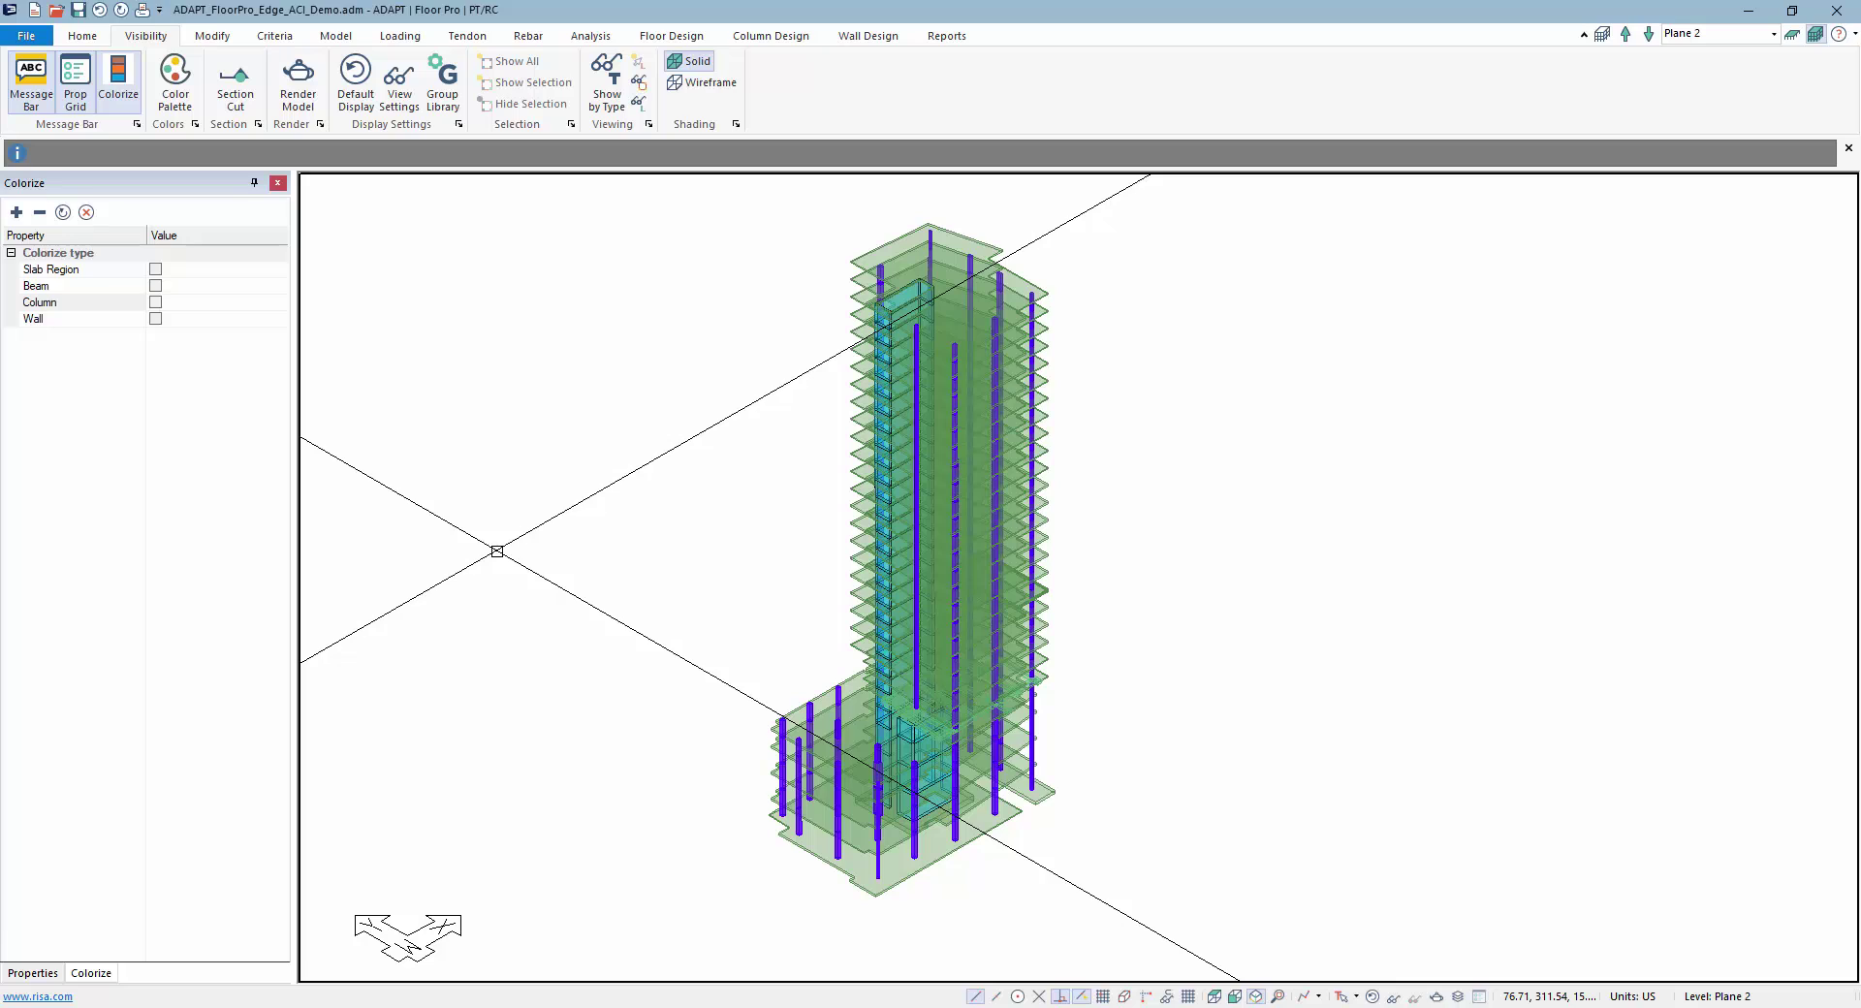
pyautogui.click(119, 78)
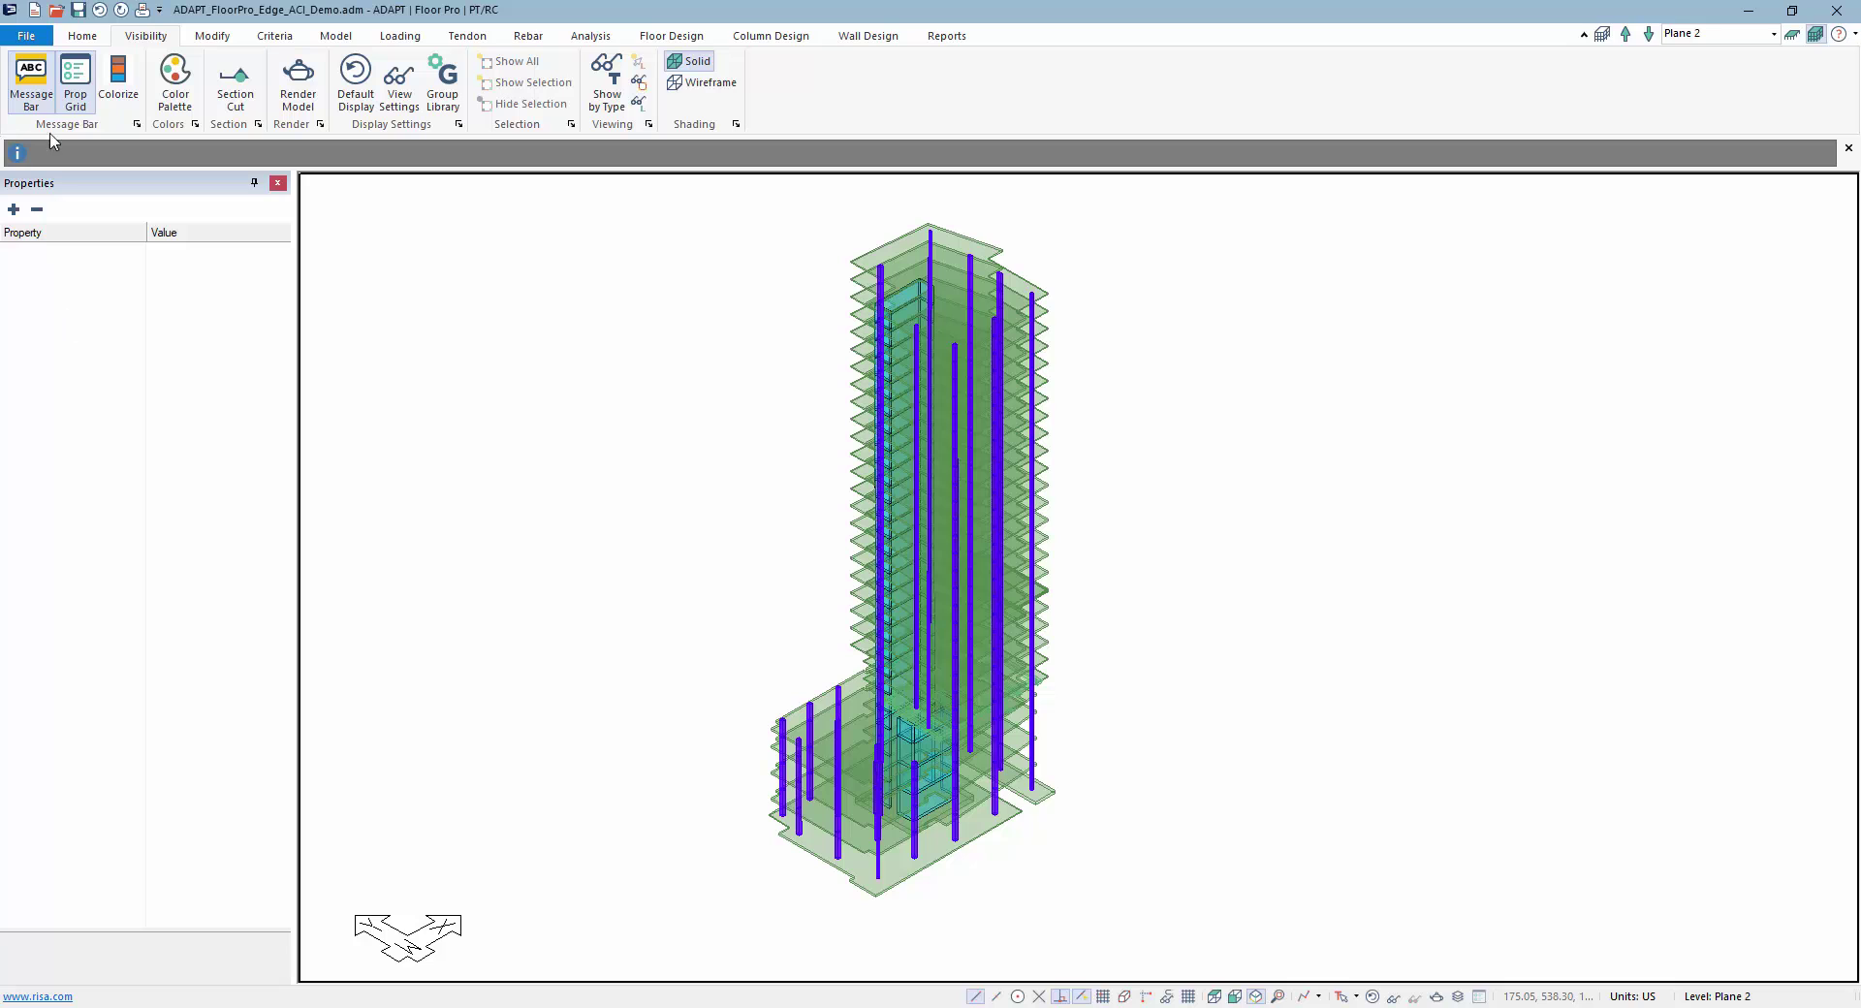
pyautogui.click(74, 81)
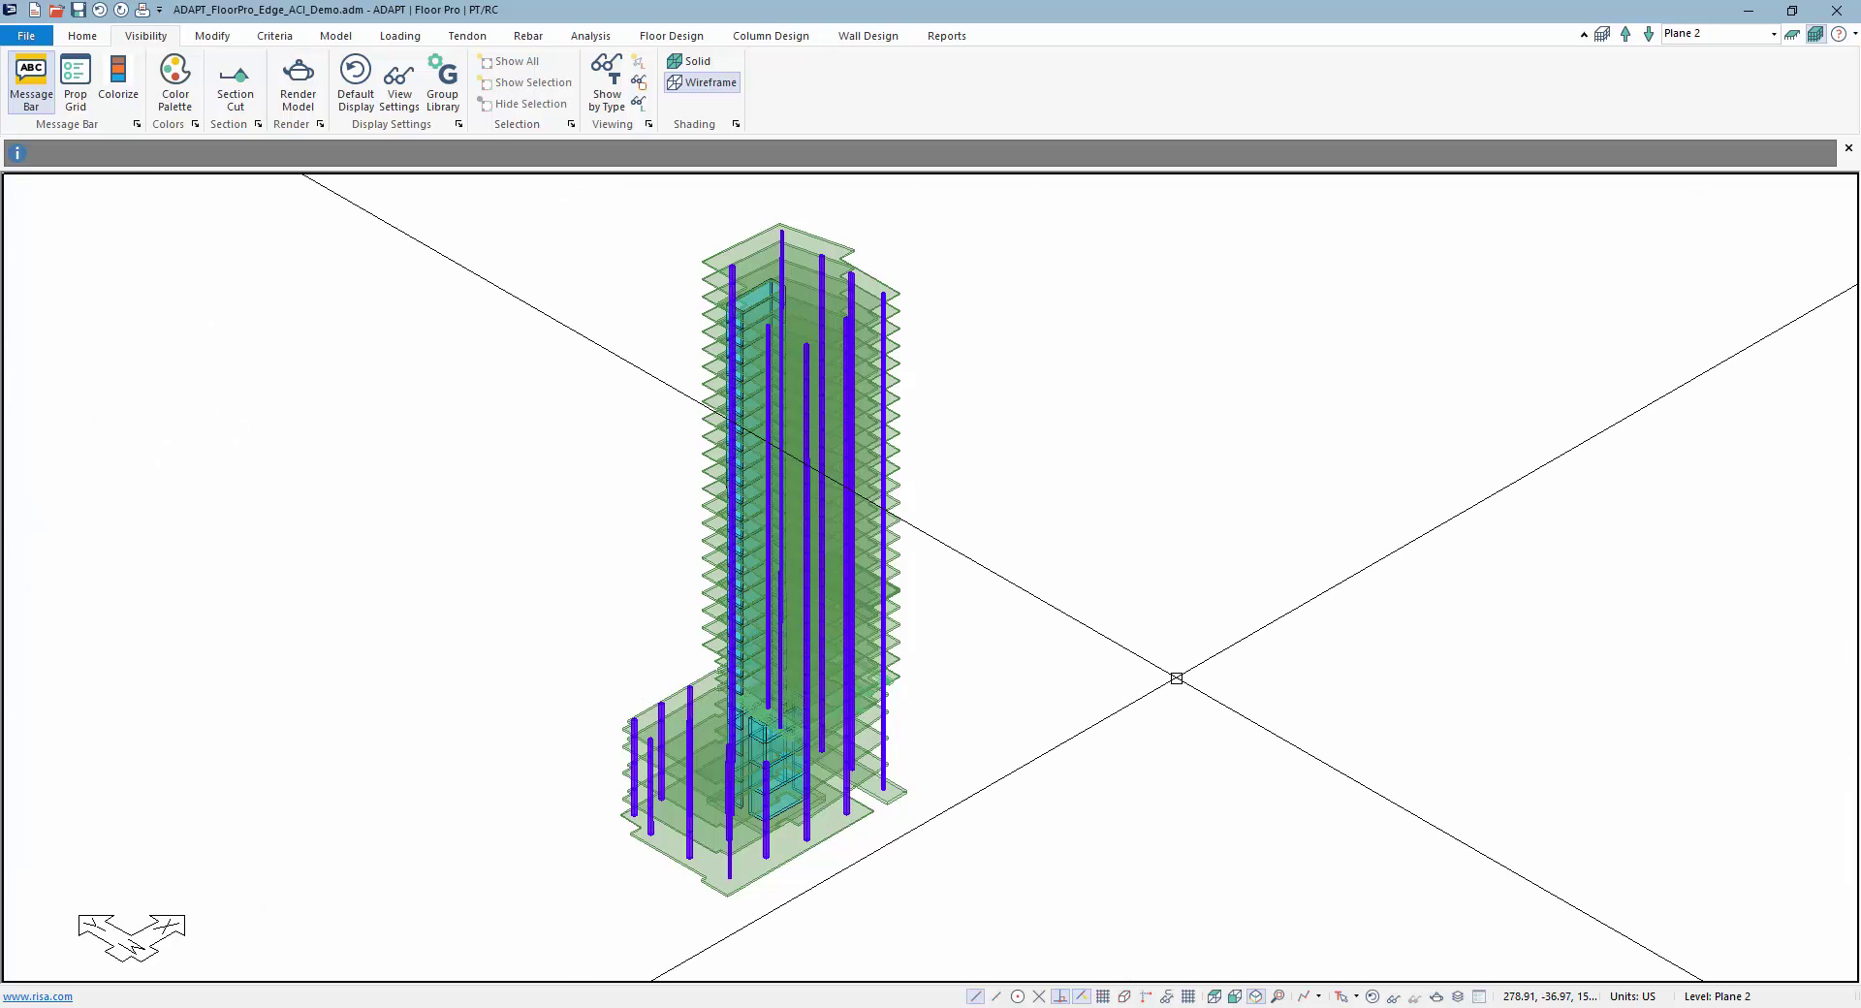
pyautogui.click(74, 80)
pyautogui.click(118, 78)
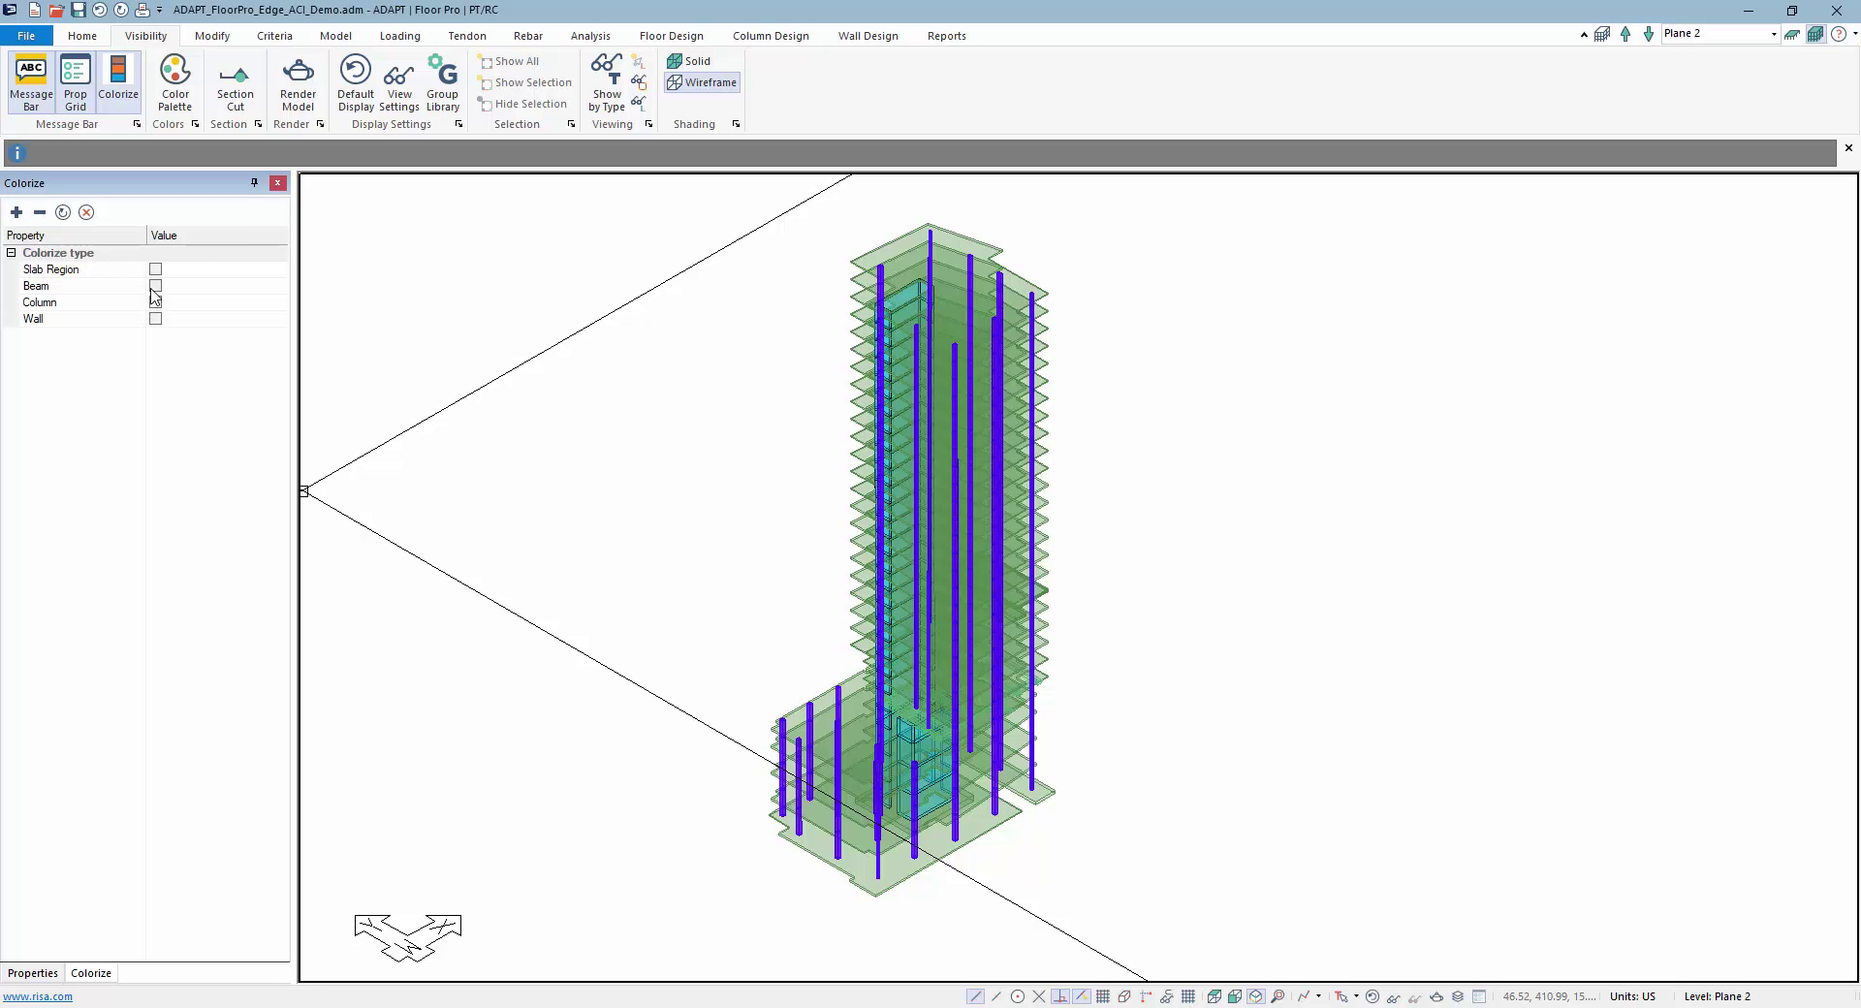
# Float the Colorize window over the empty area beside the tower model, and dock it back in its original place.
pyautogui.rightClick(199, 256)
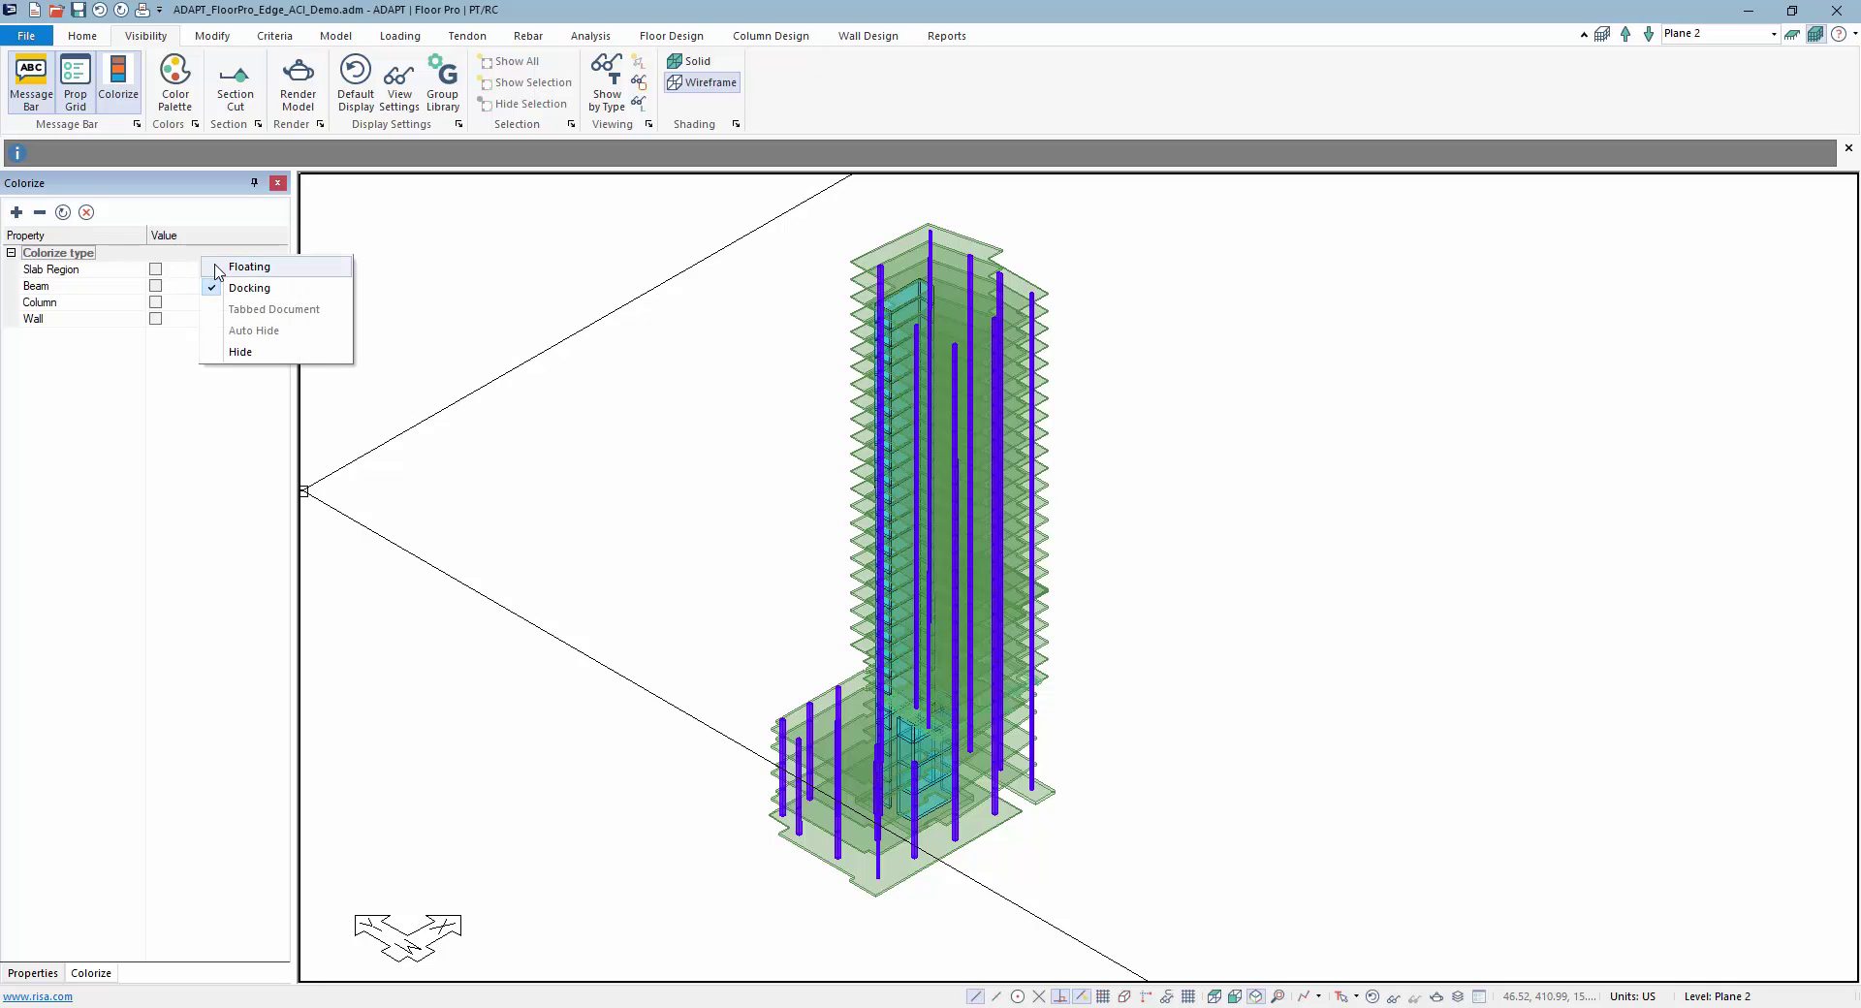
pyautogui.click(250, 266)
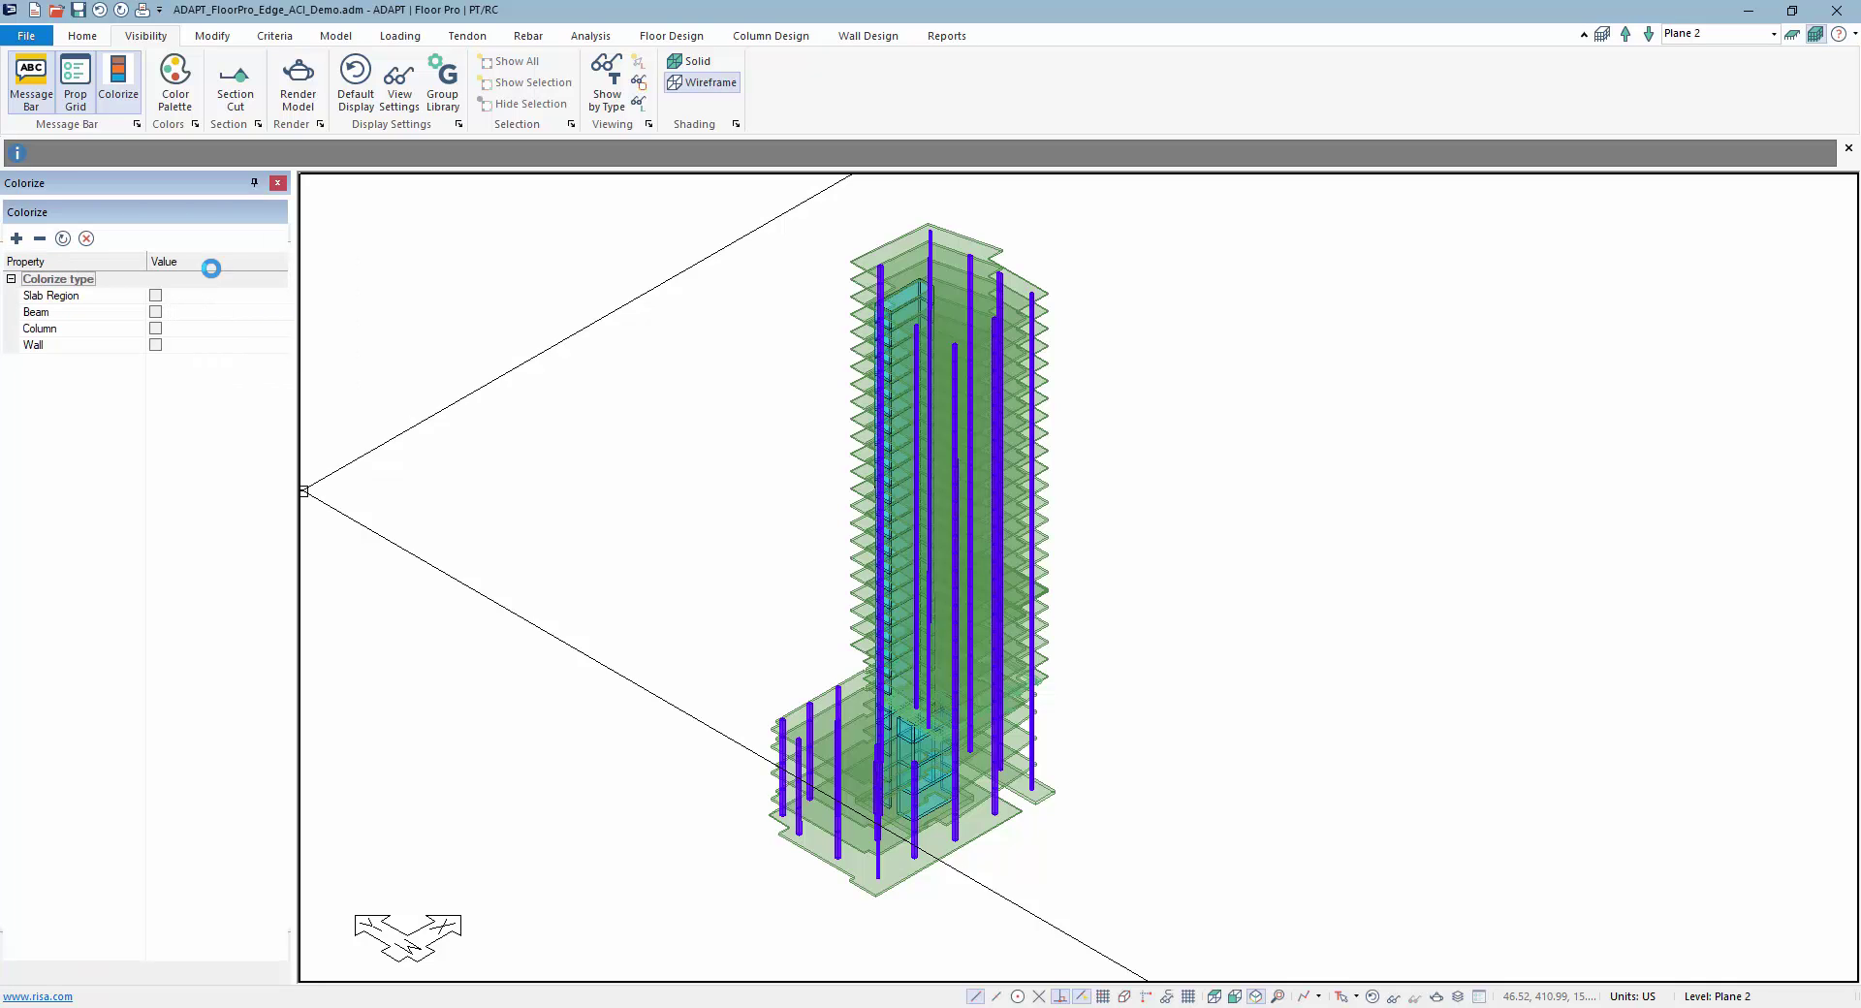
pyautogui.moveTo(259, 206); pyautogui.dragTo(1483, 371)
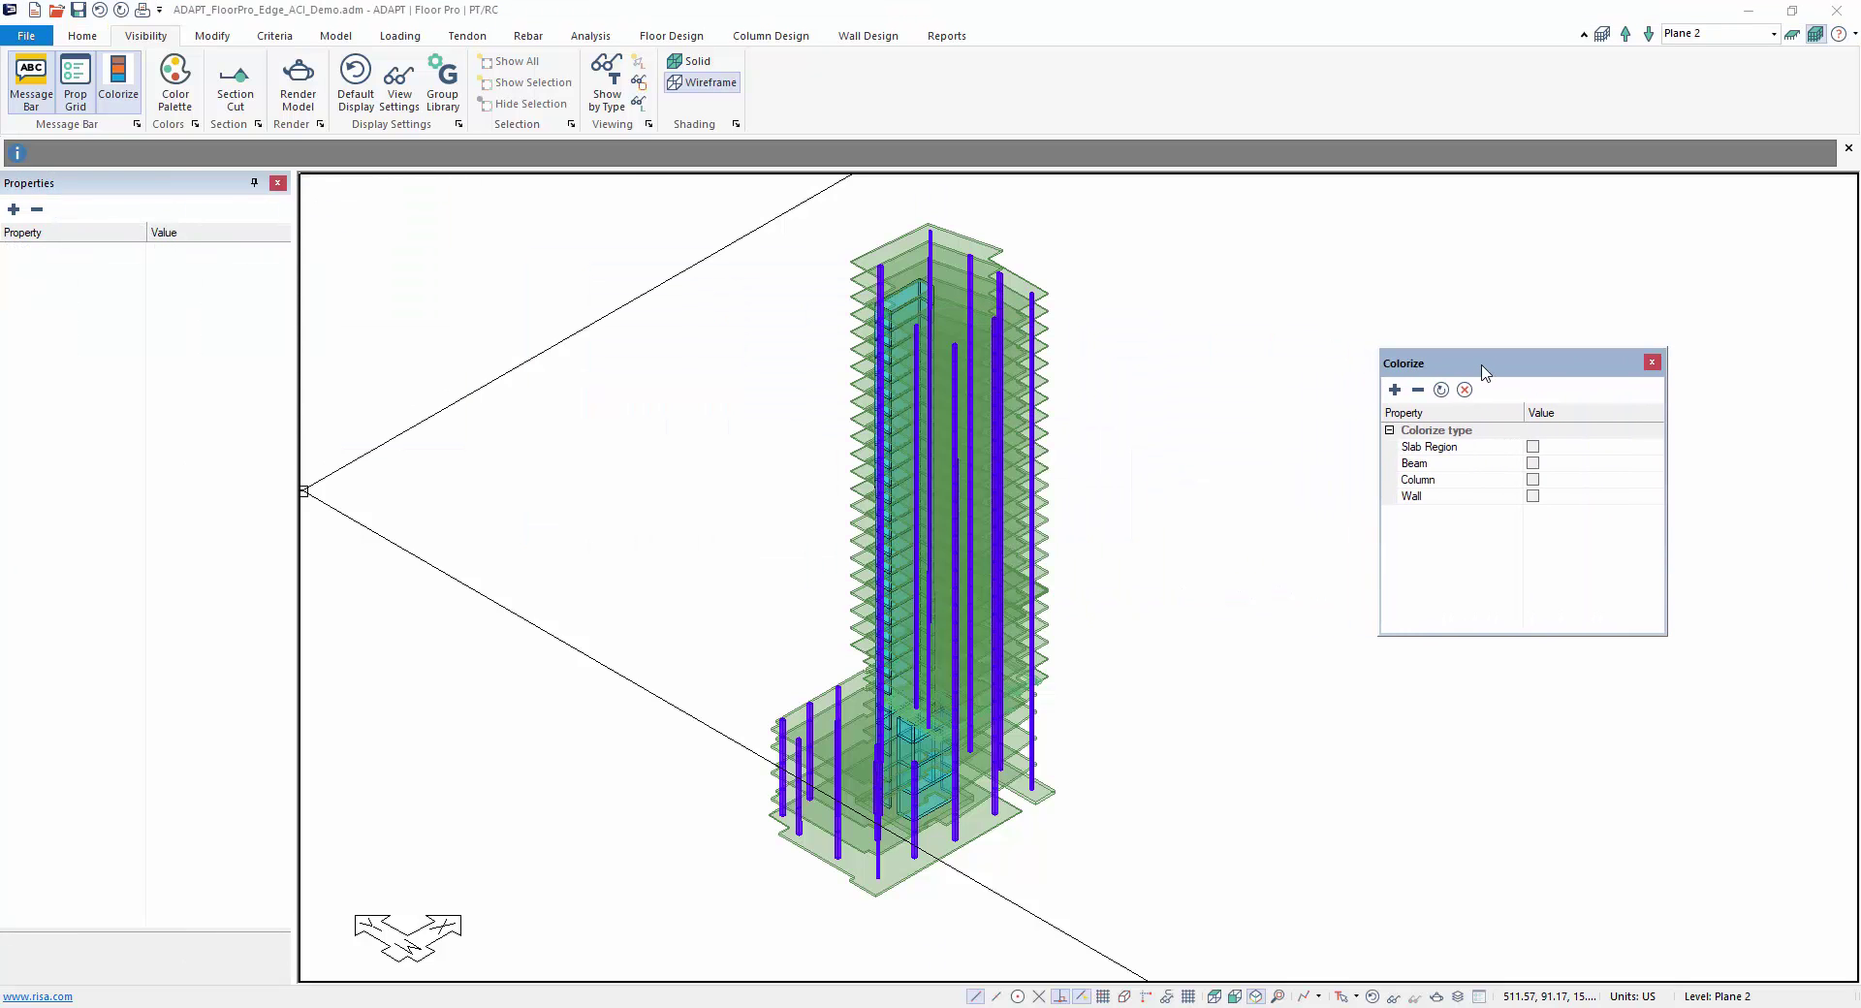
pyautogui.rightClick(1541, 376)
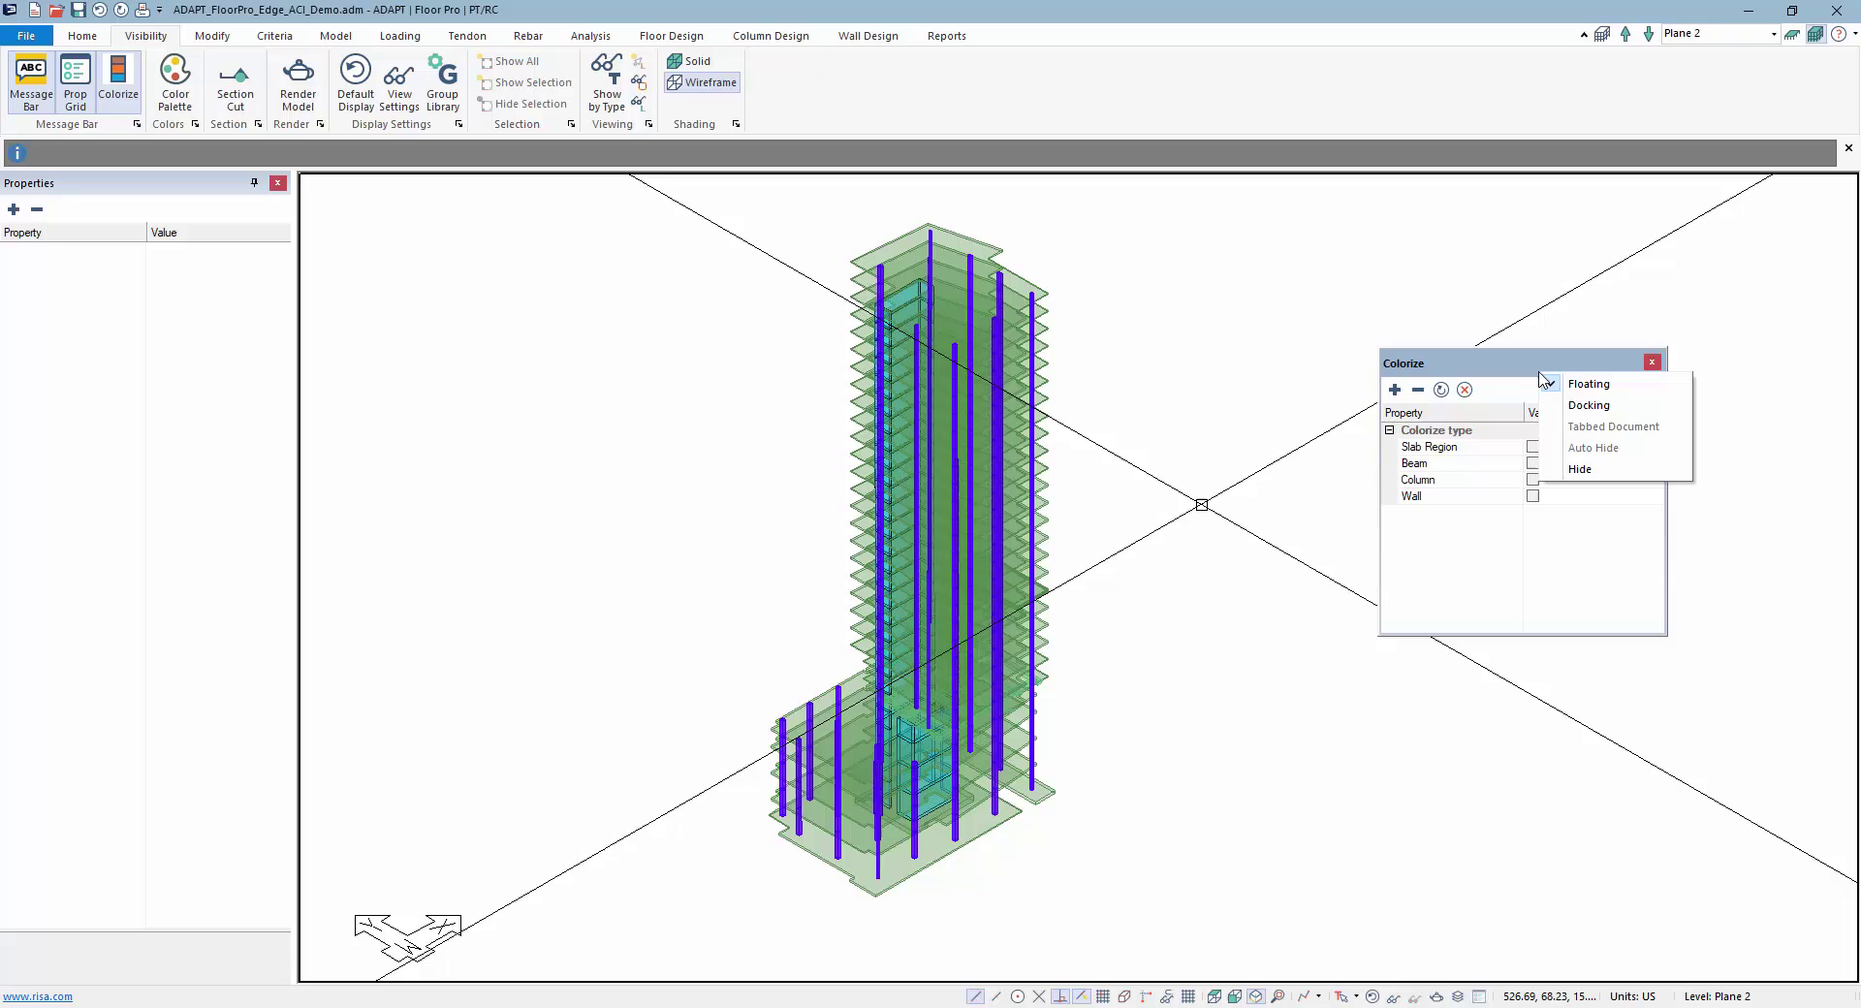
pyautogui.click(1572, 412)
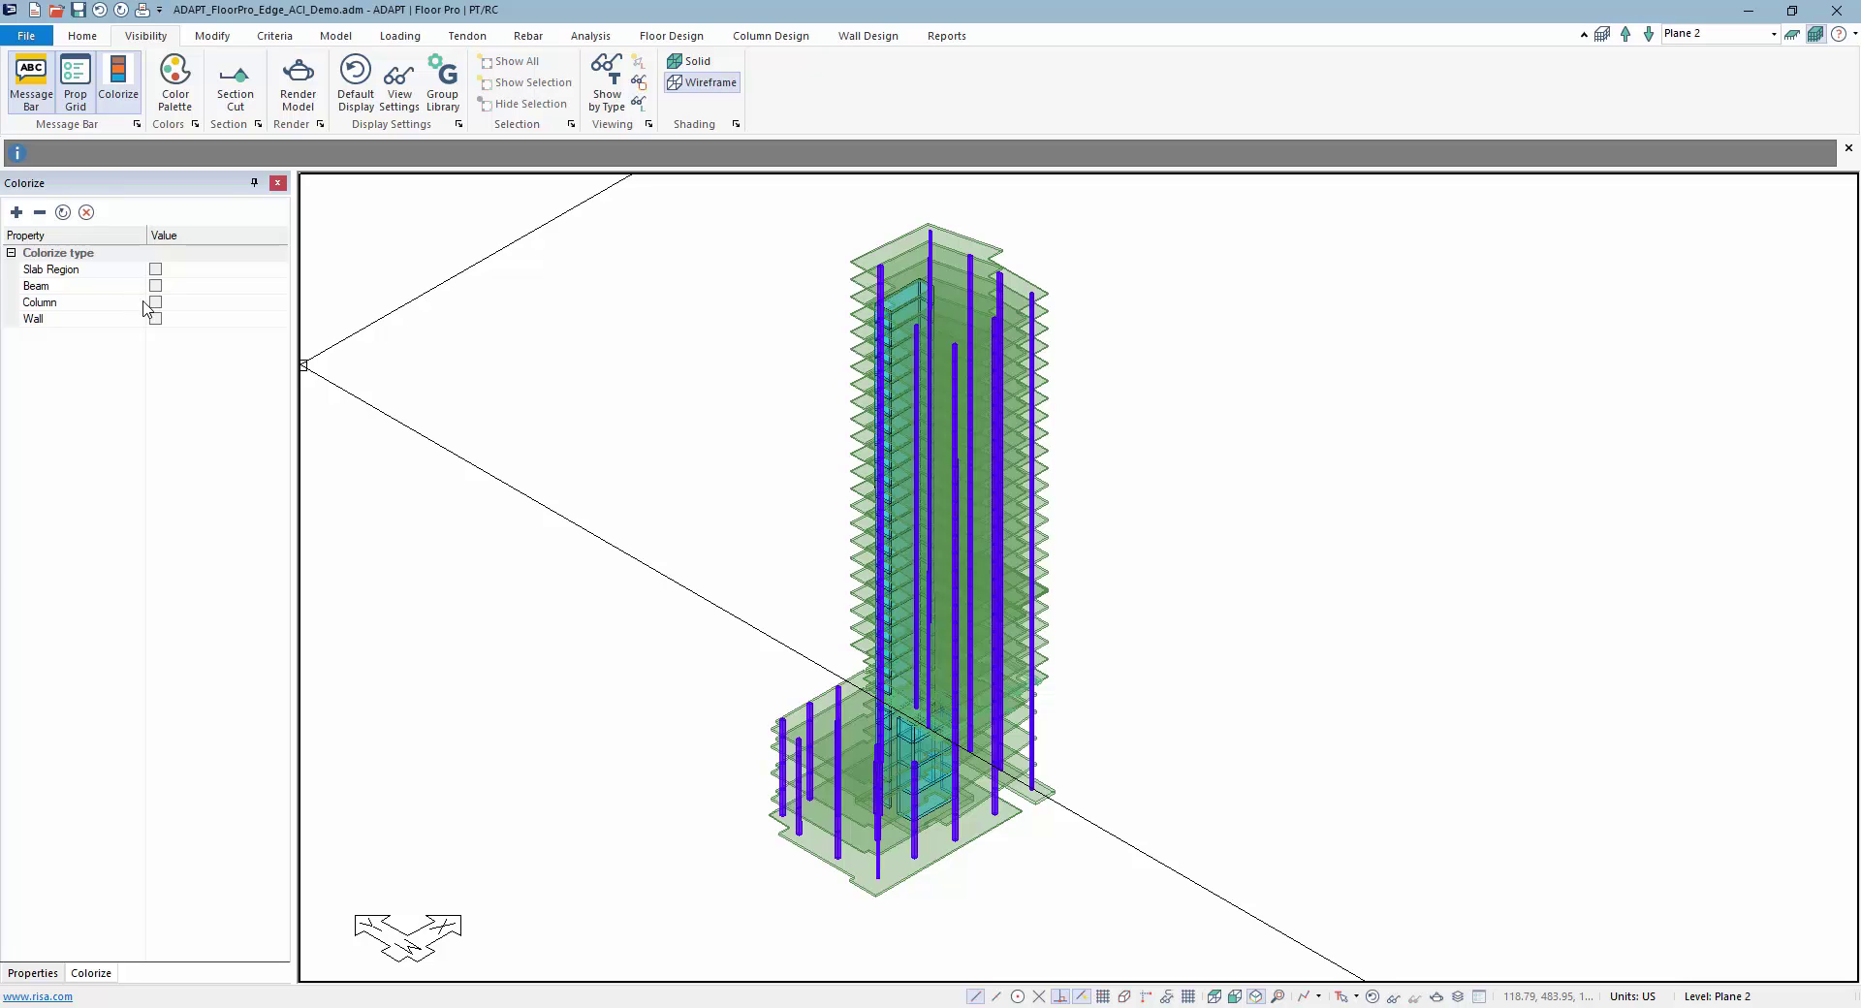
# Colorize the columns by Material, and clear the Material colorization again.
pyautogui.click(155, 302)
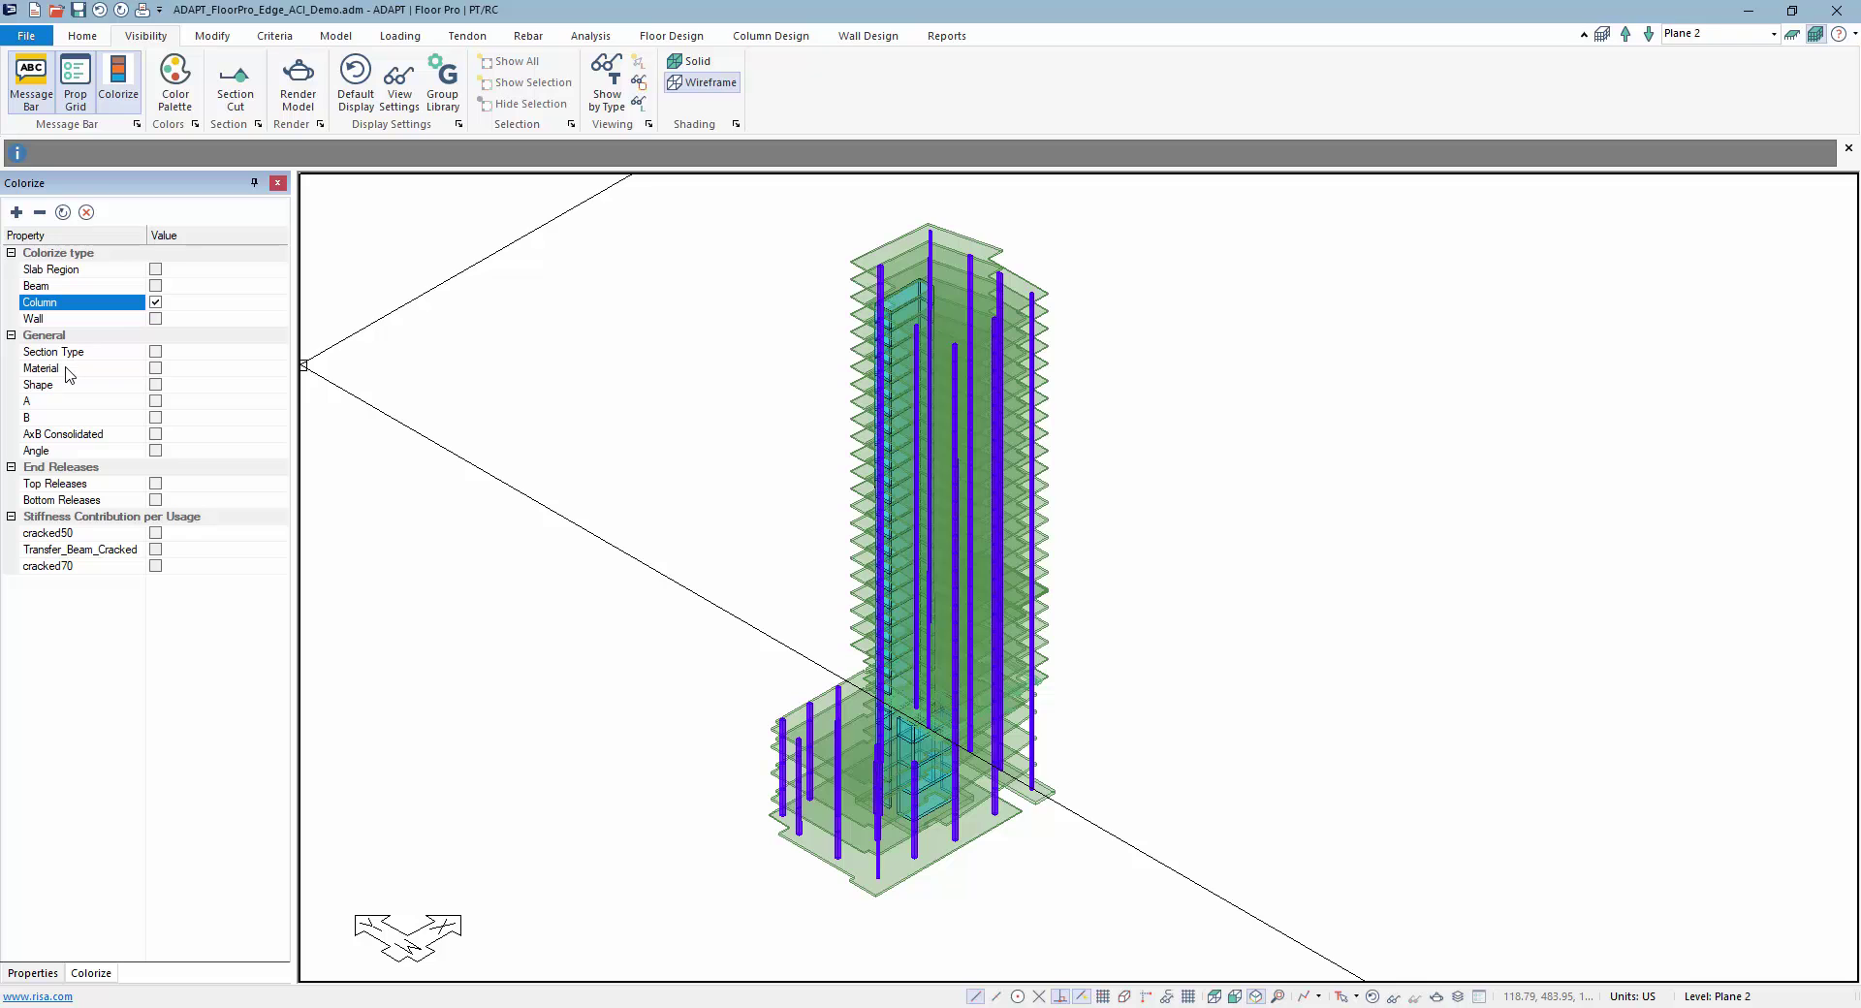
pyautogui.click(154, 368)
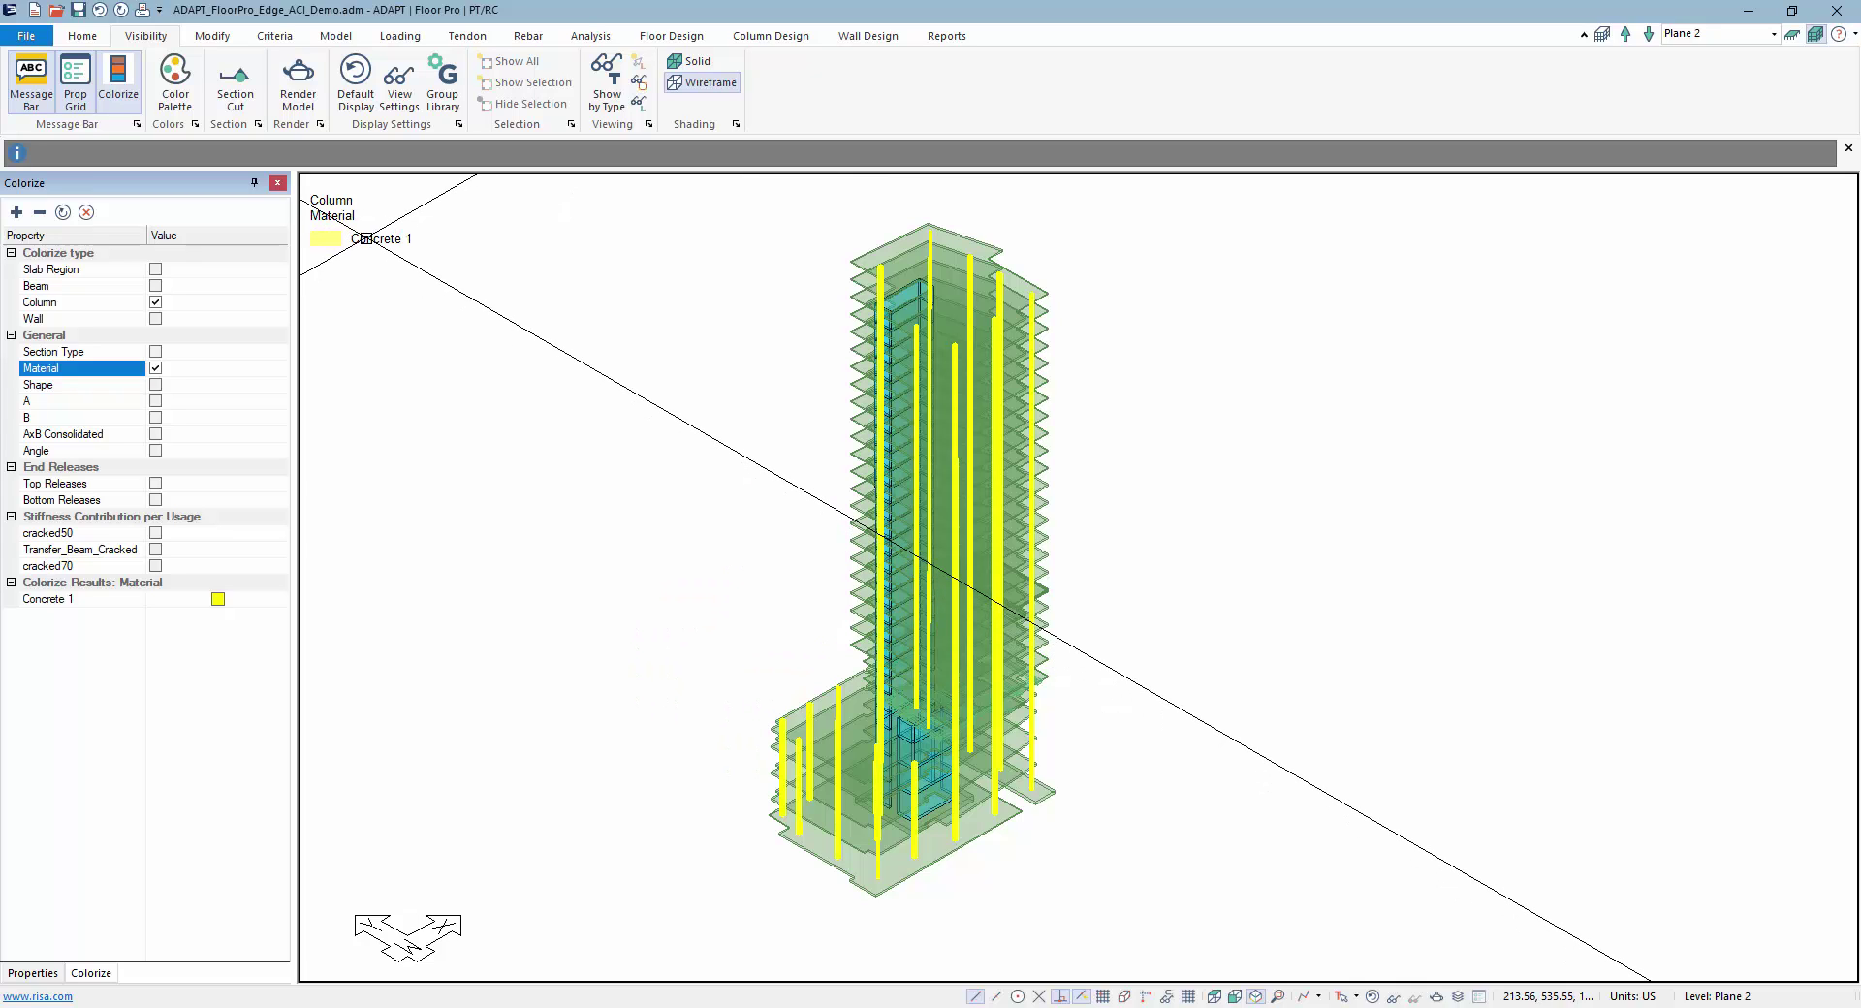
pyautogui.click(155, 369)
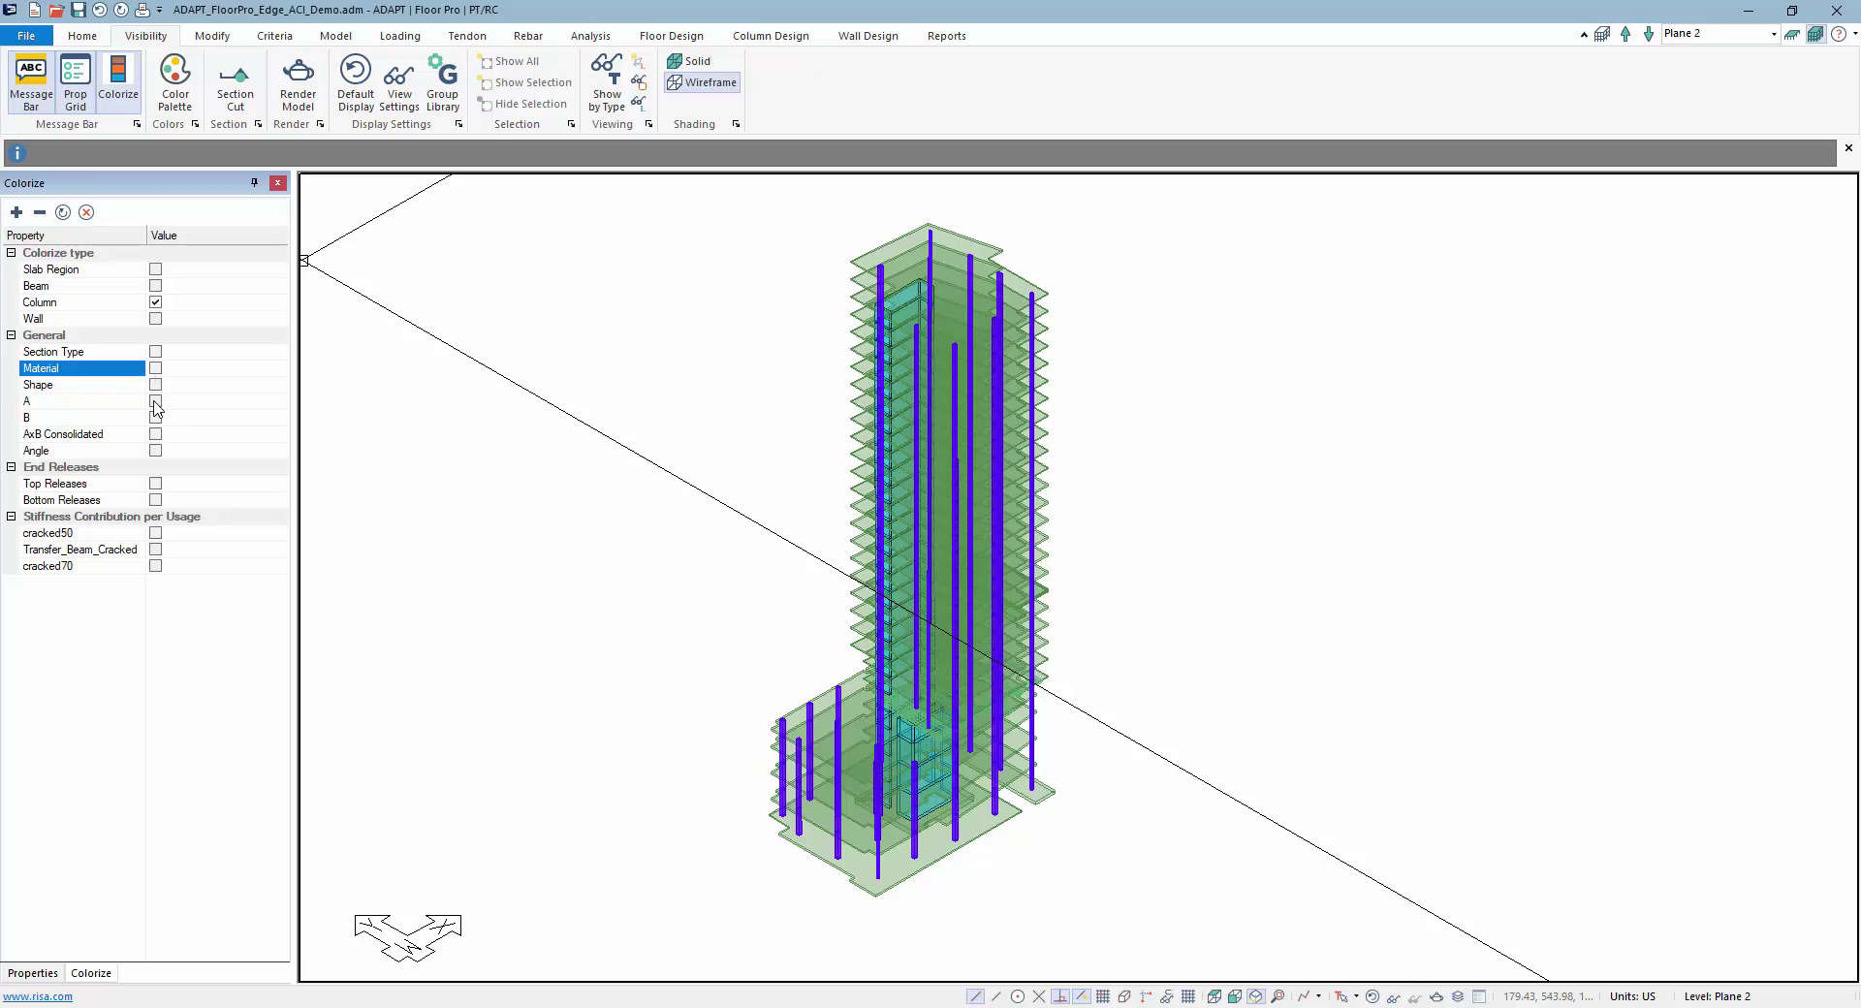
# Colorize the columns by dimension A, and select the 20.00 in columns to examine their properties before clearing the selection.
pyautogui.click(156, 402)
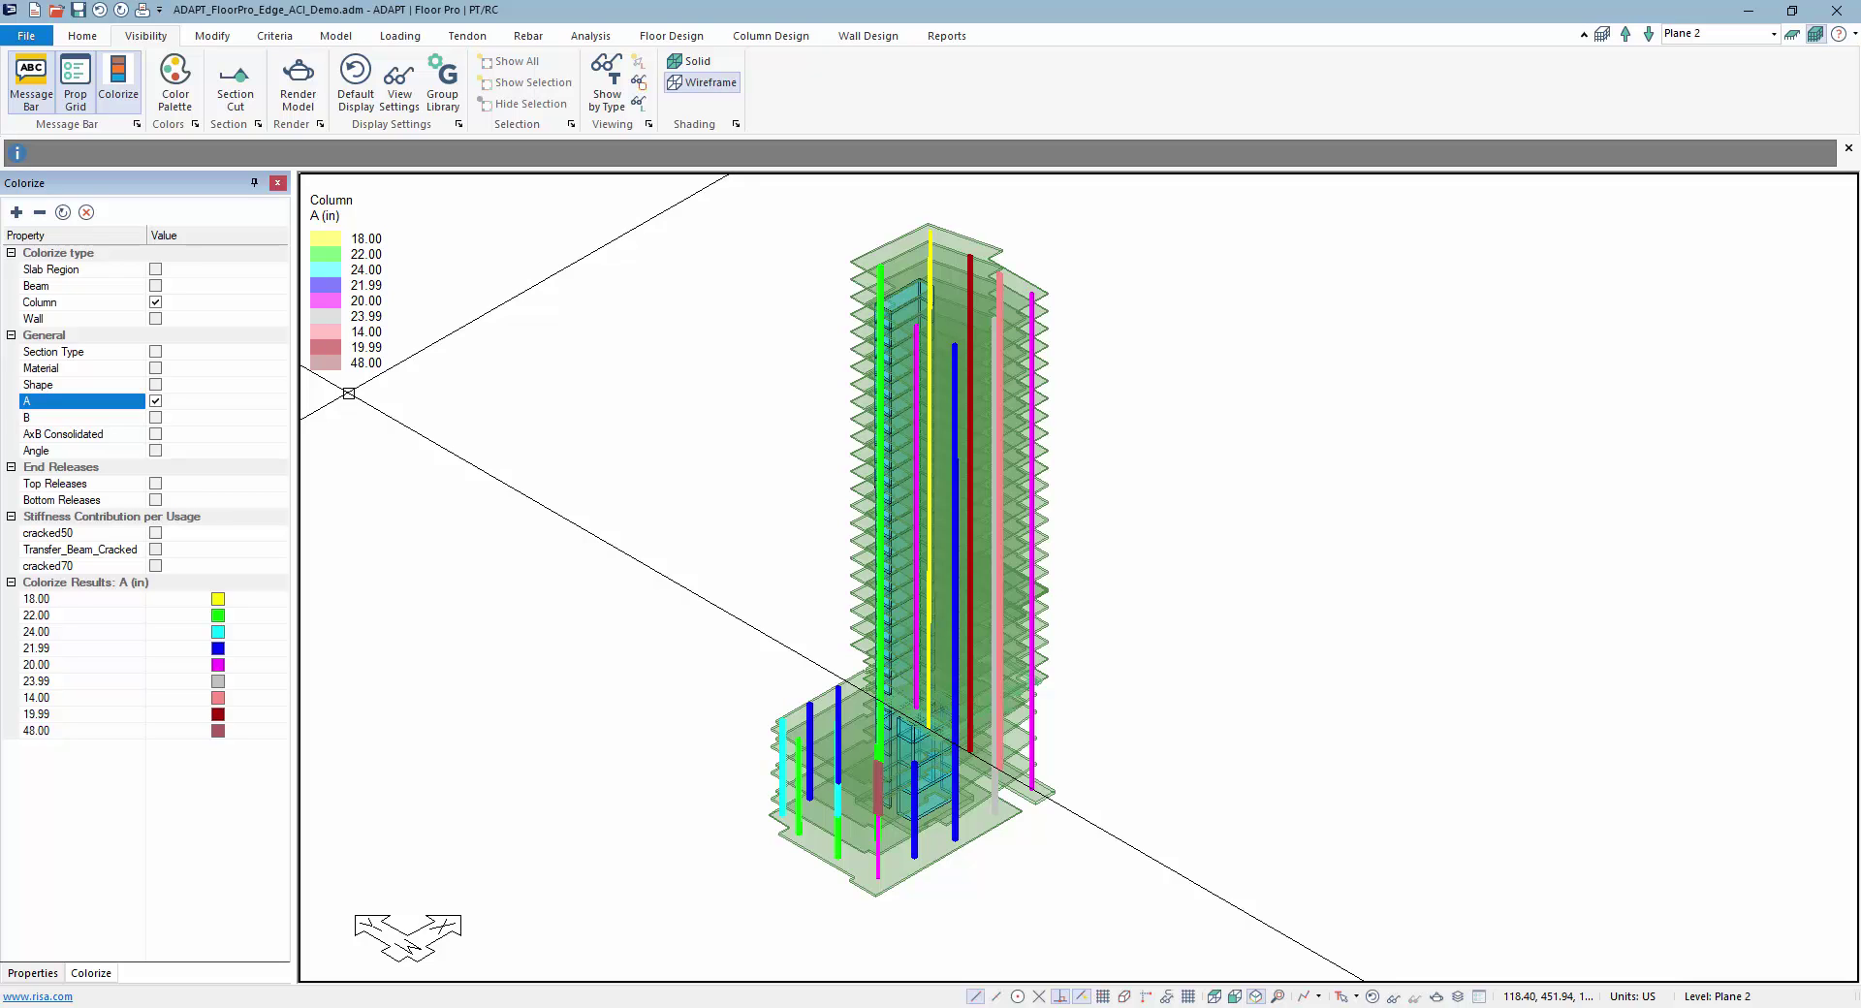
pyautogui.click(60, 665)
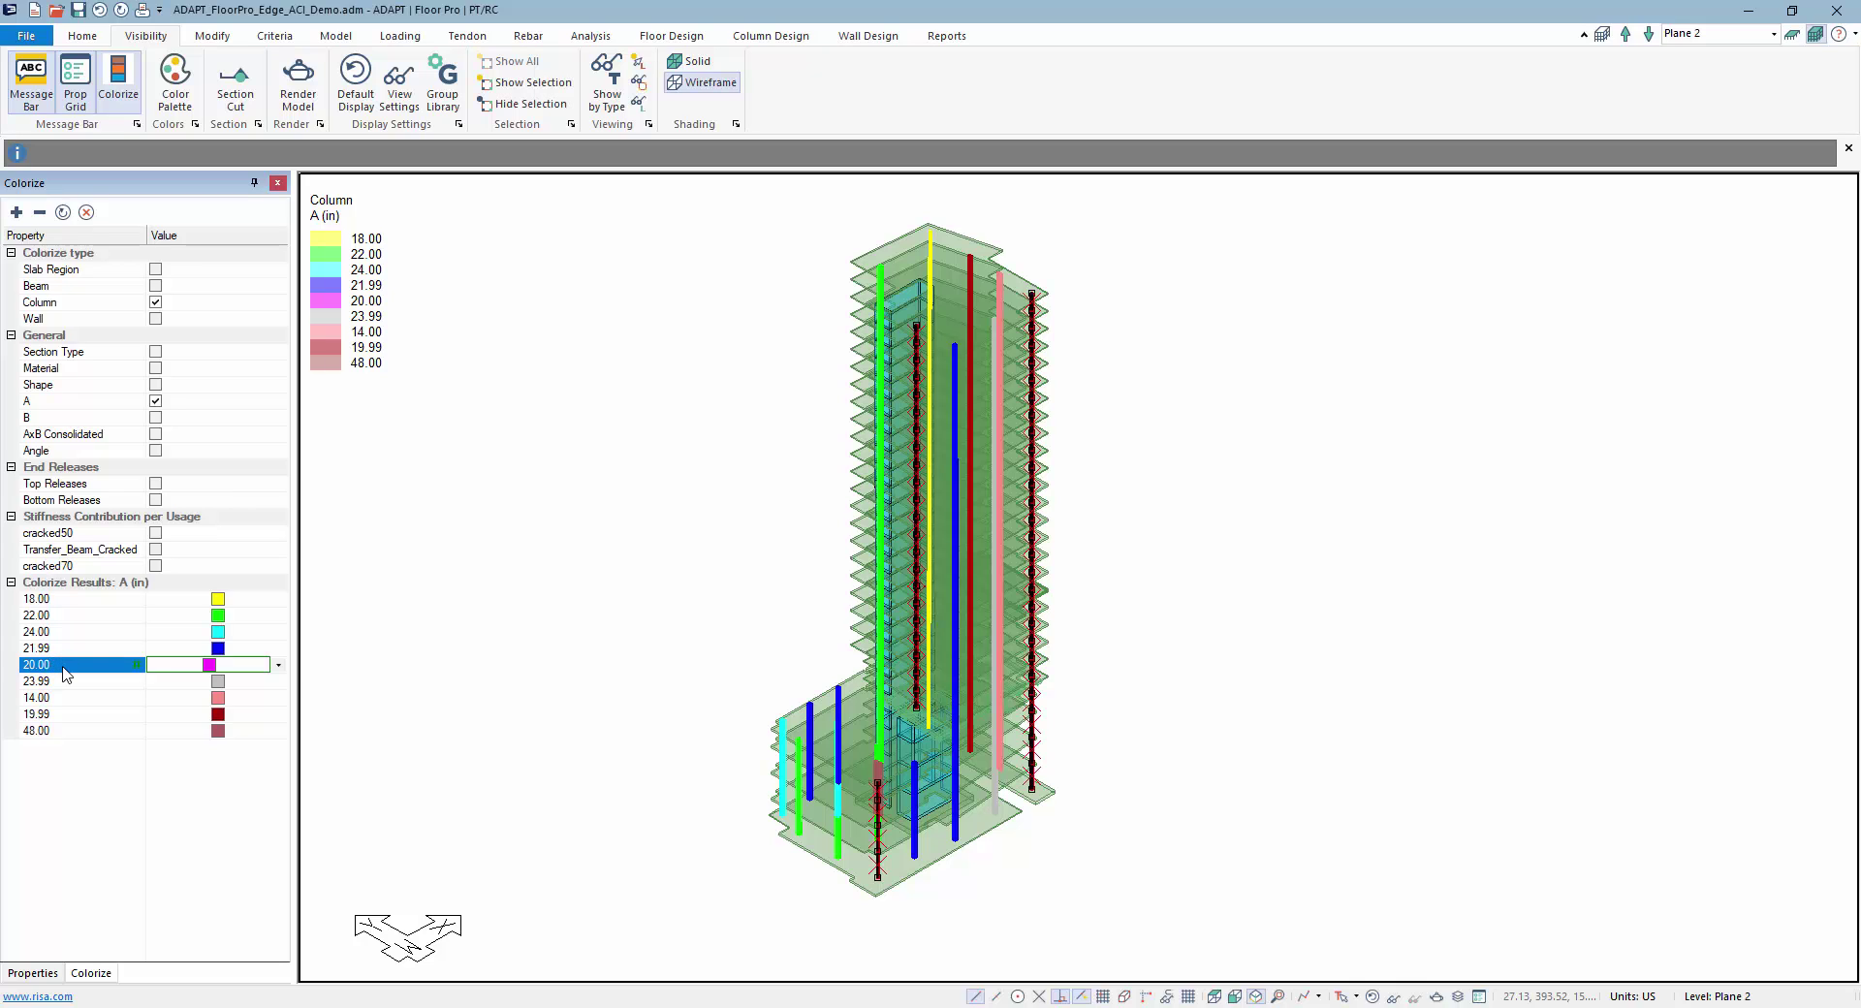
pyautogui.click(34, 973)
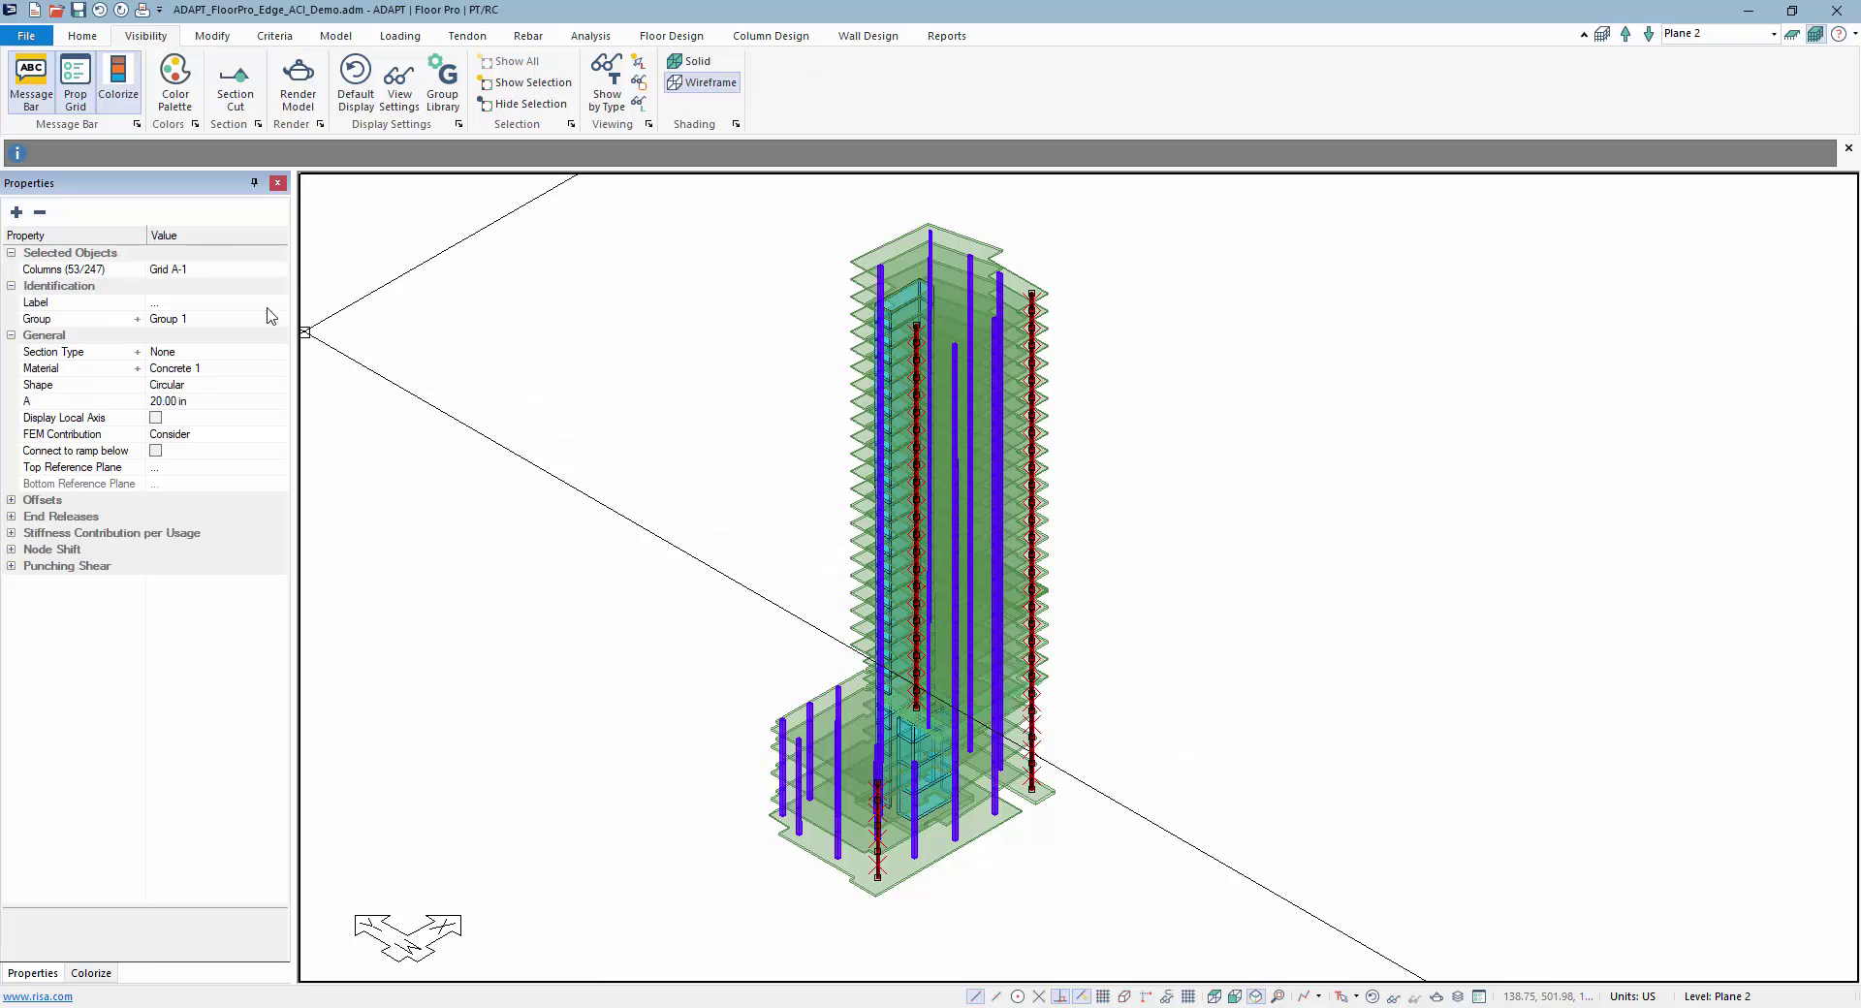
pyautogui.click(481, 707)
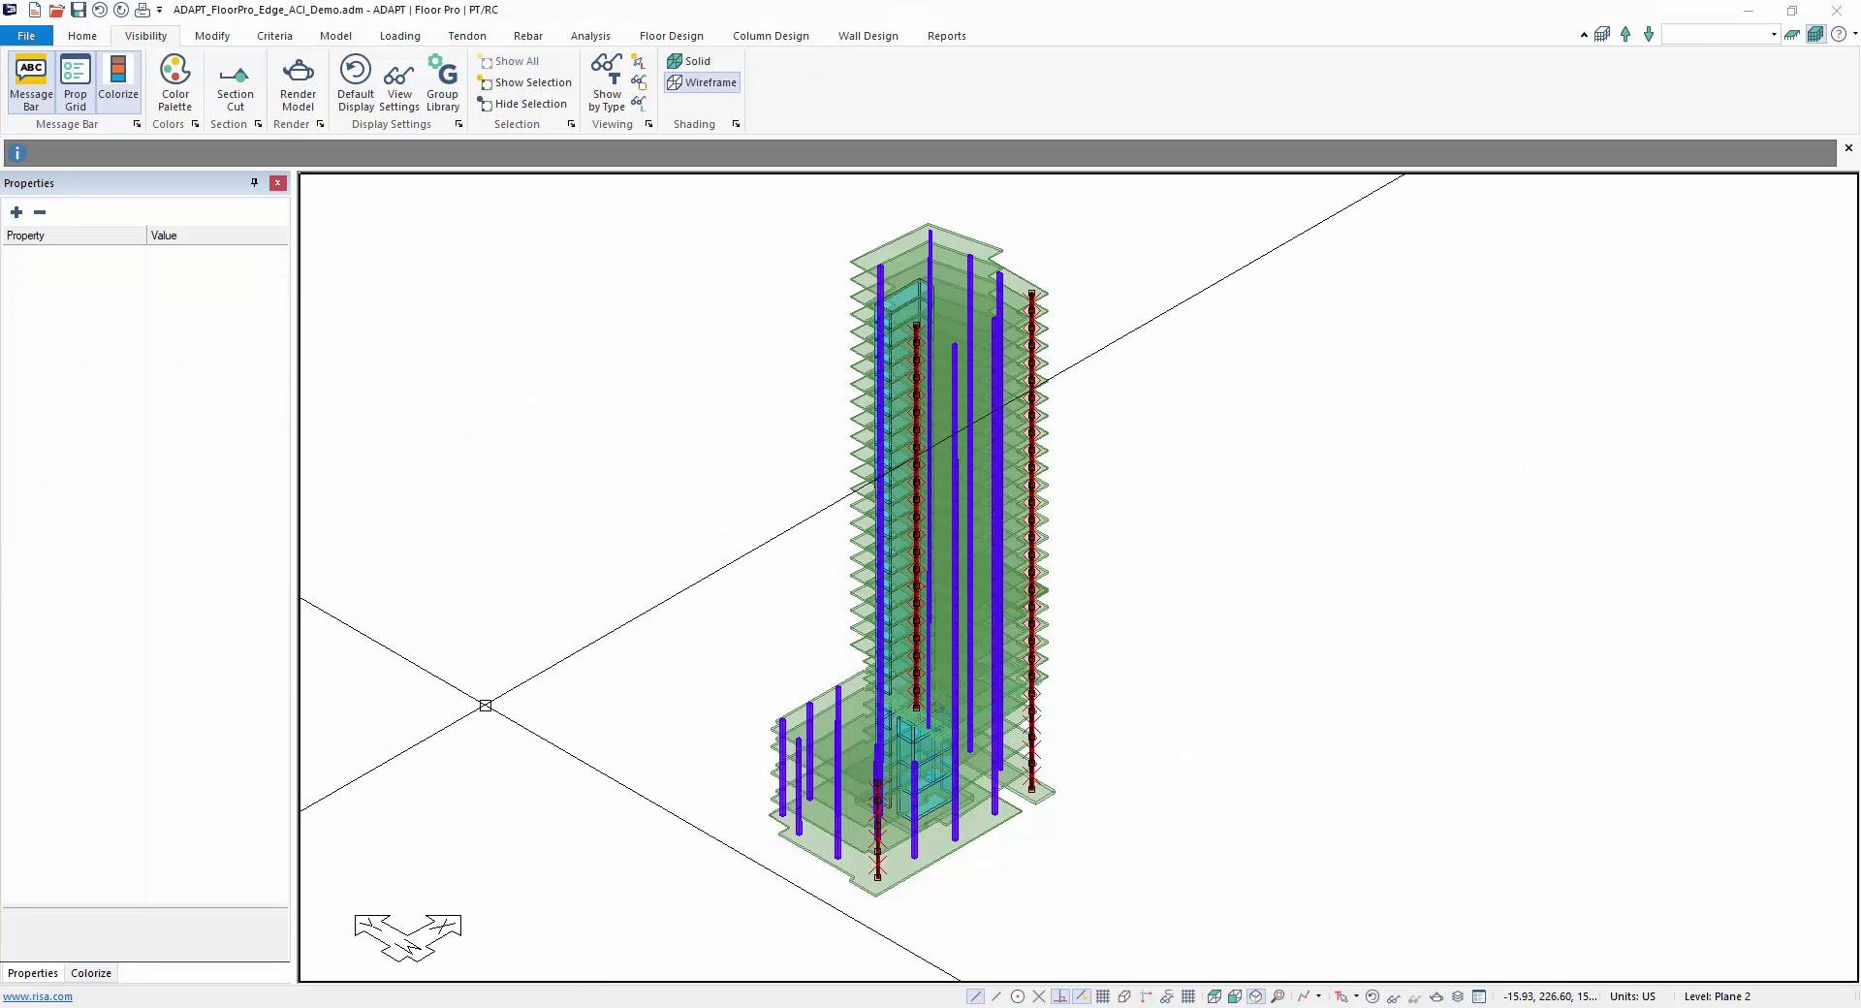
# Colorize the columns by Top Releases, and pick the None result group to check the properties of those columns.
pyautogui.click(87, 974)
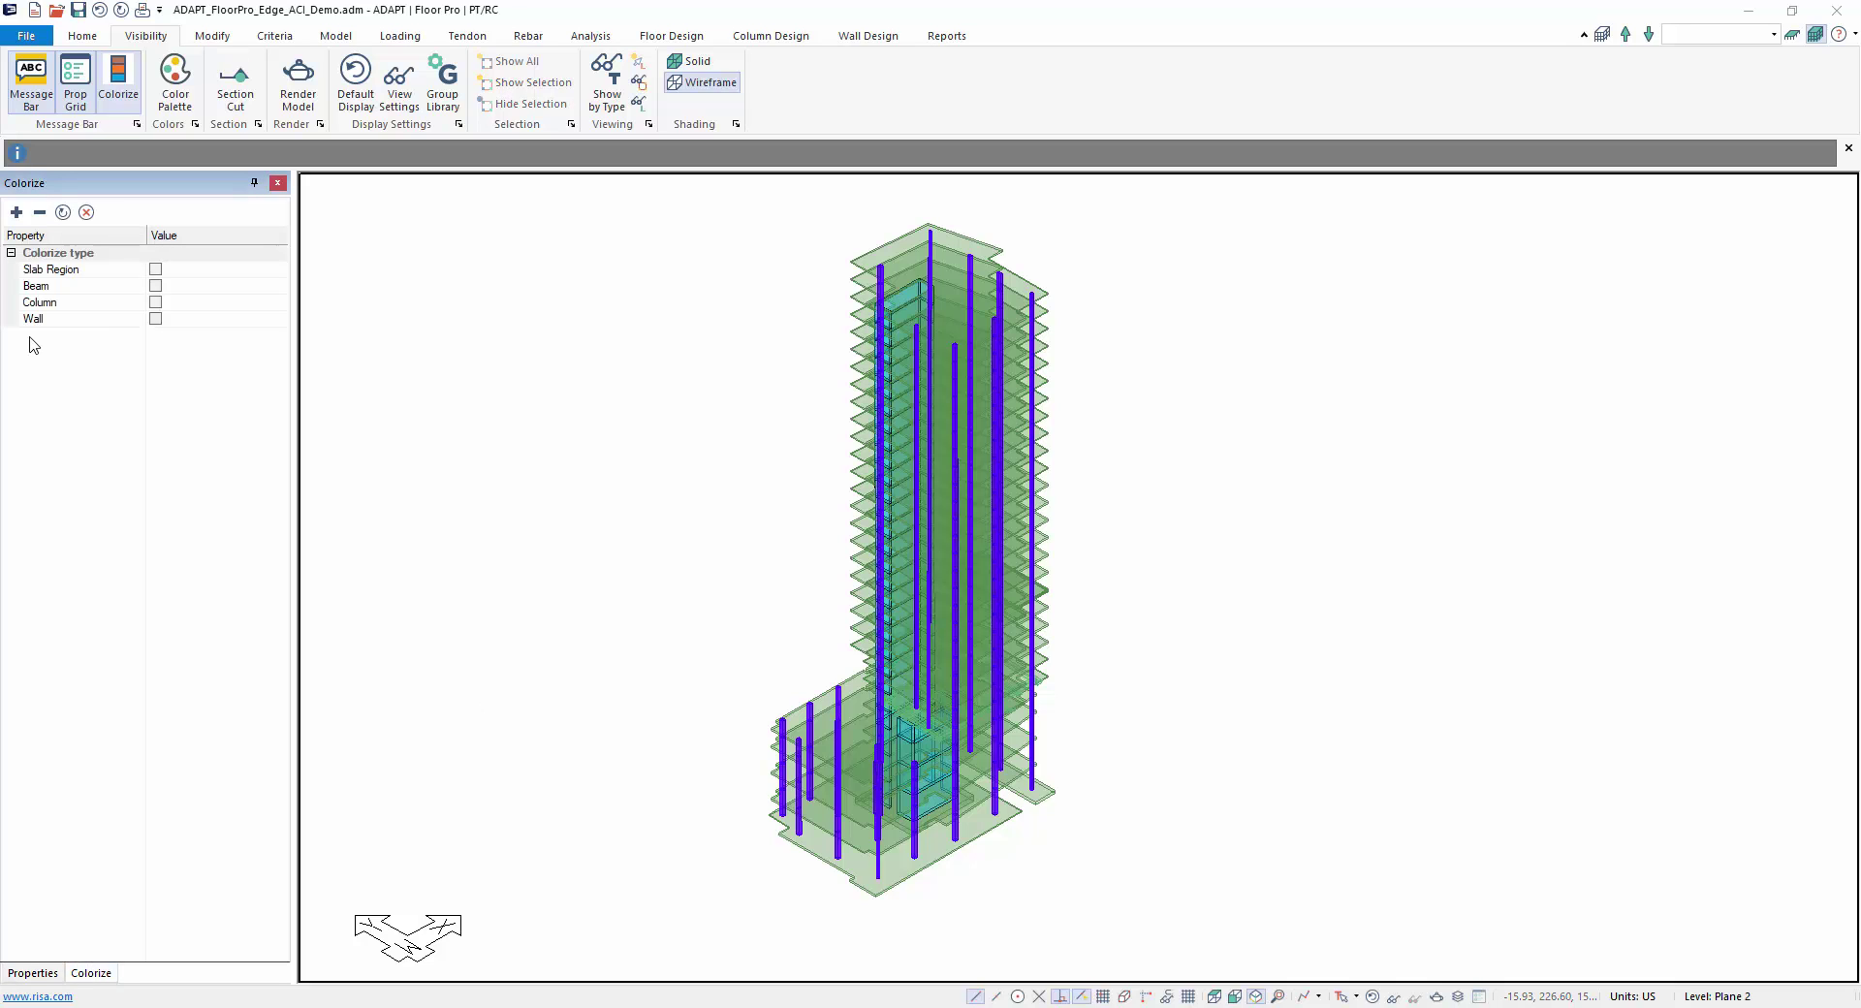
pyautogui.click(156, 303)
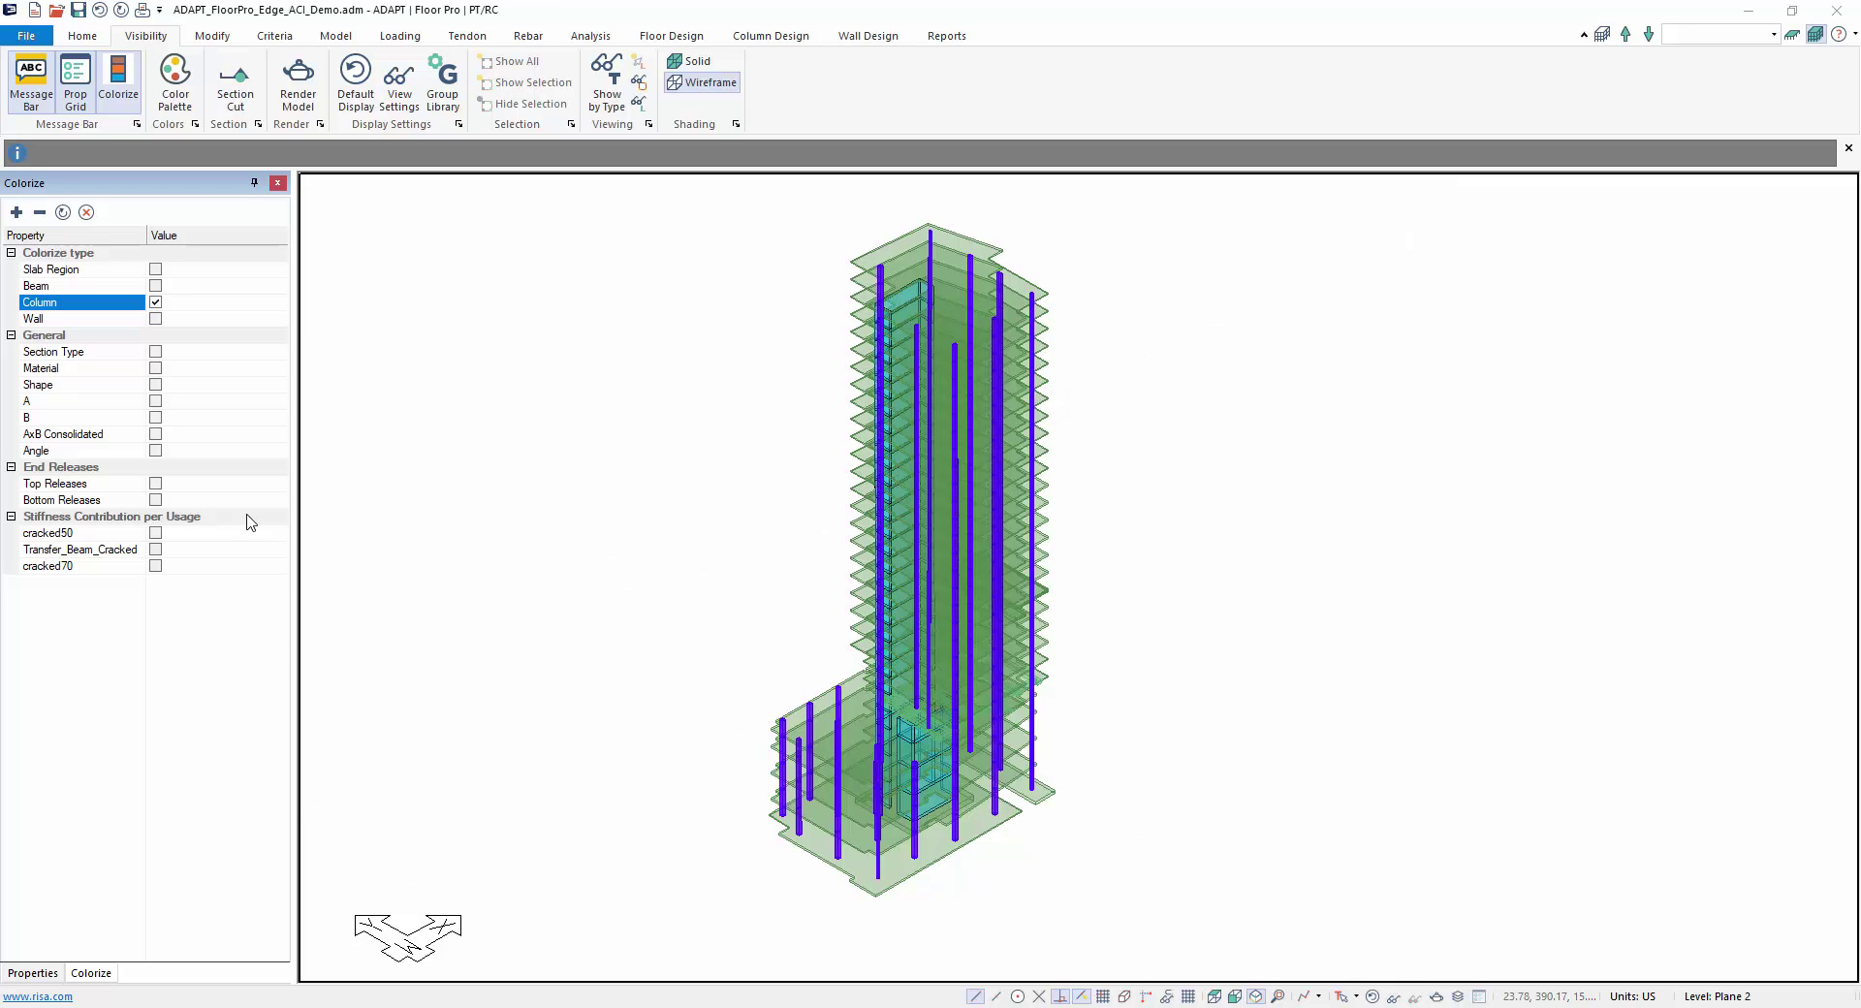
pyautogui.click(156, 484)
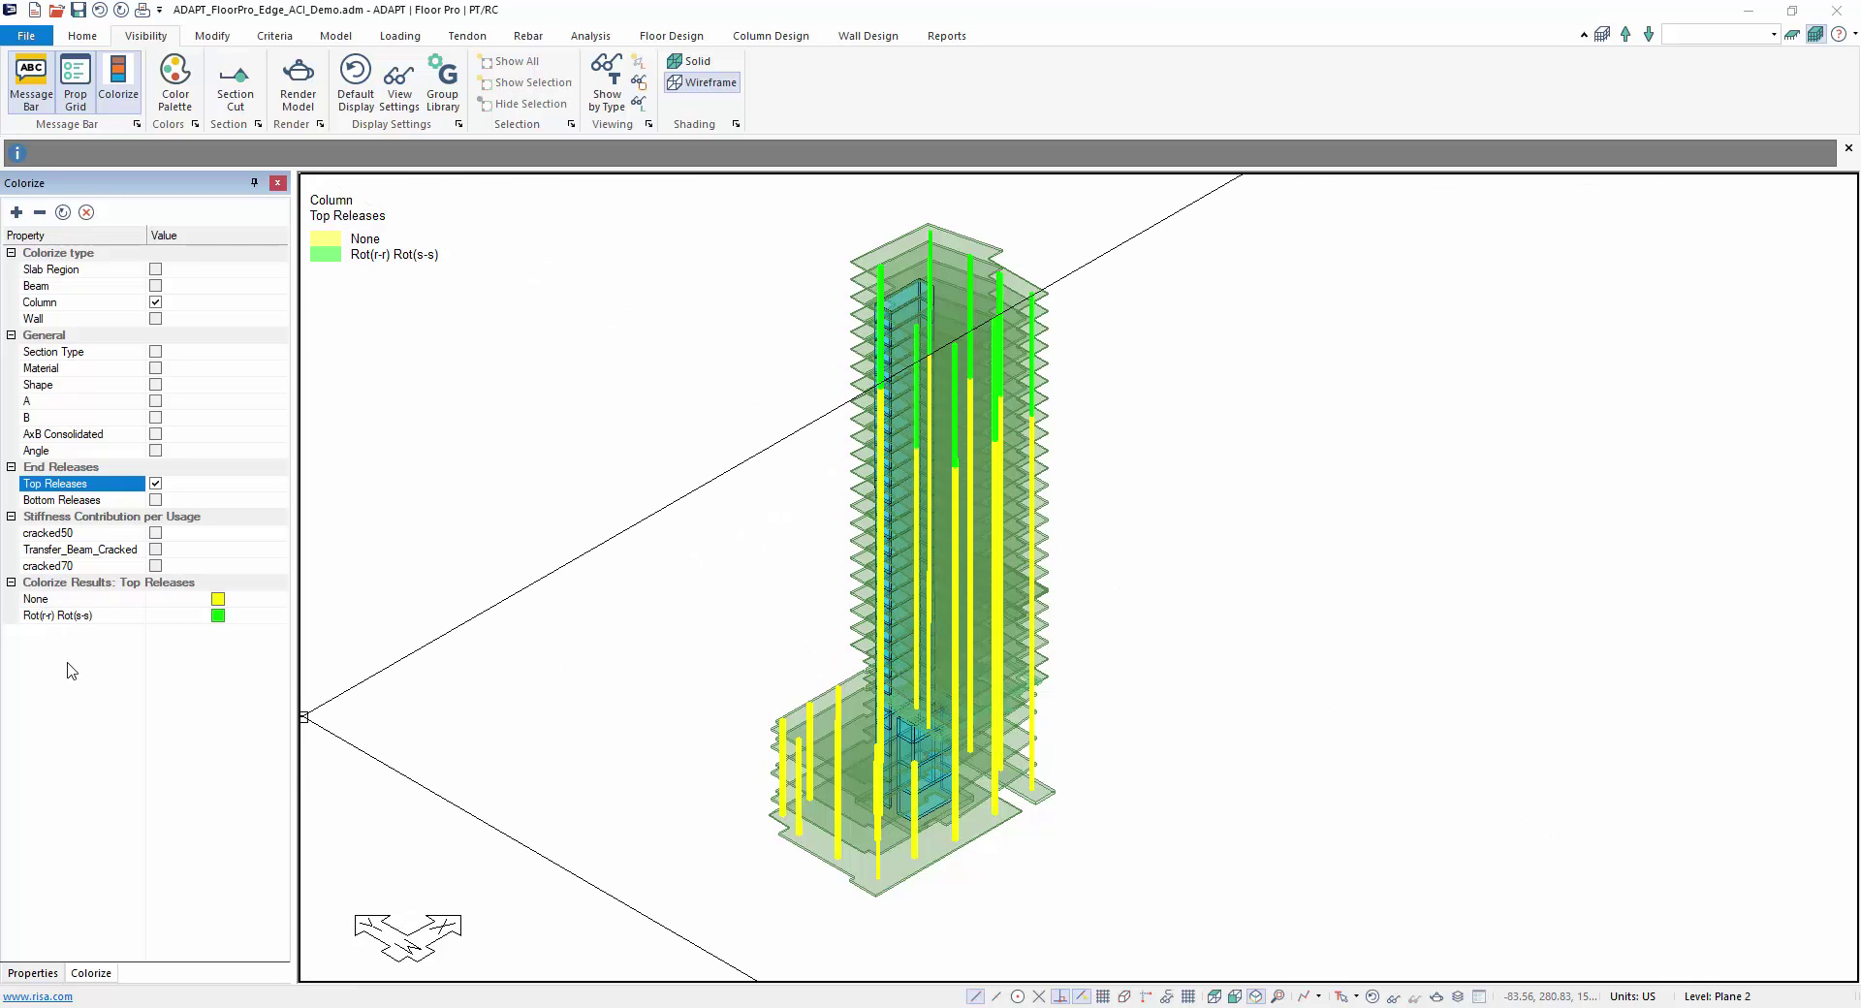
pyautogui.rightClick(82, 606)
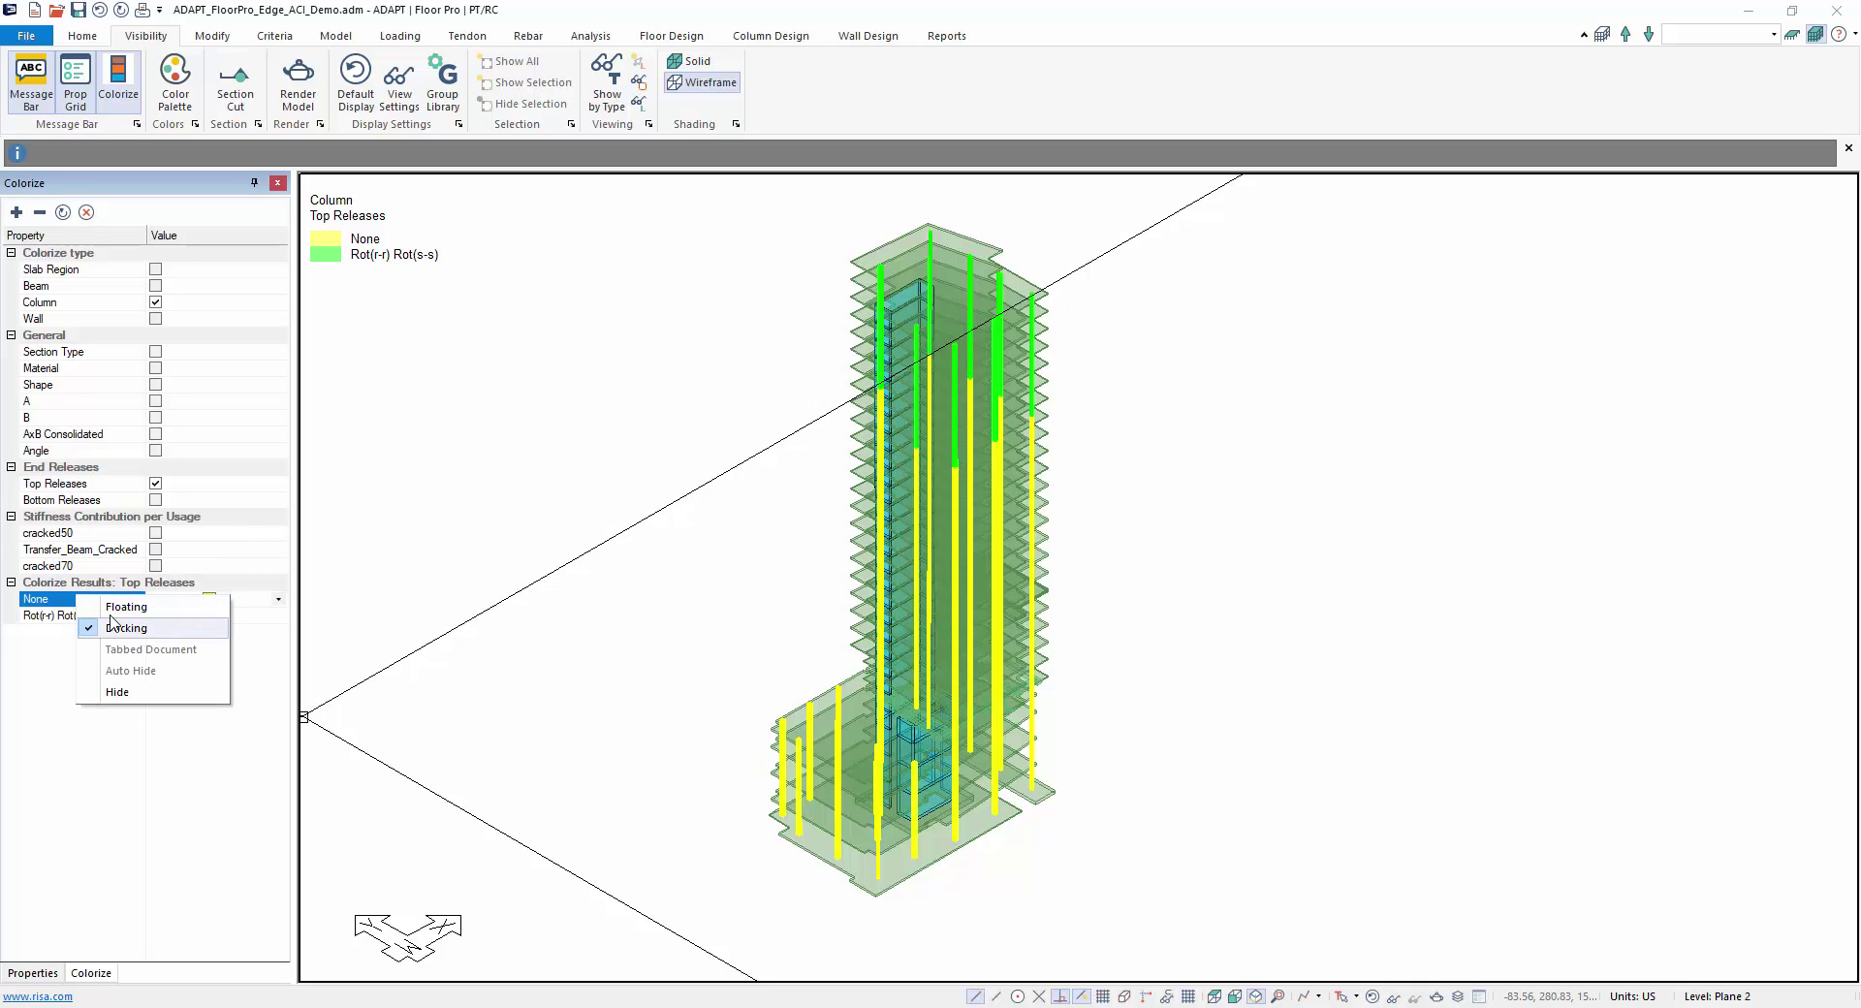
pyautogui.click(45, 972)
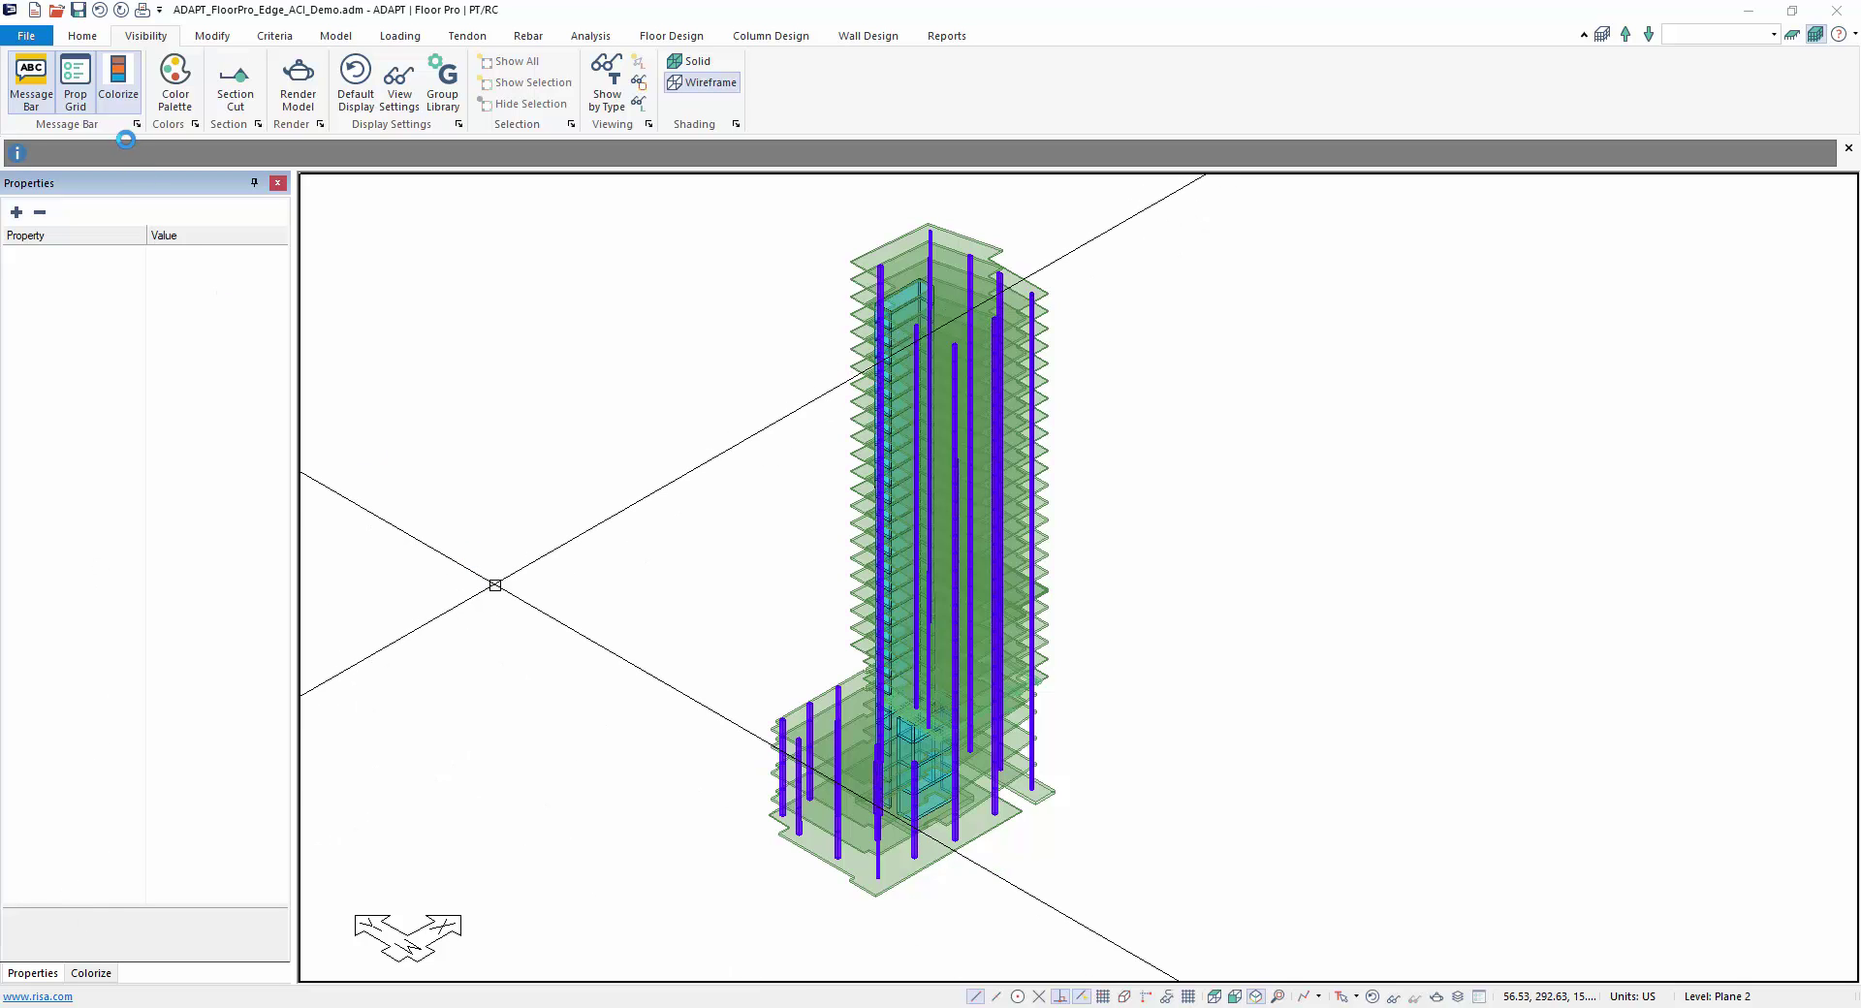
# Return to the Colorize settings and enable Column as the colorize type.
pyautogui.click(90, 972)
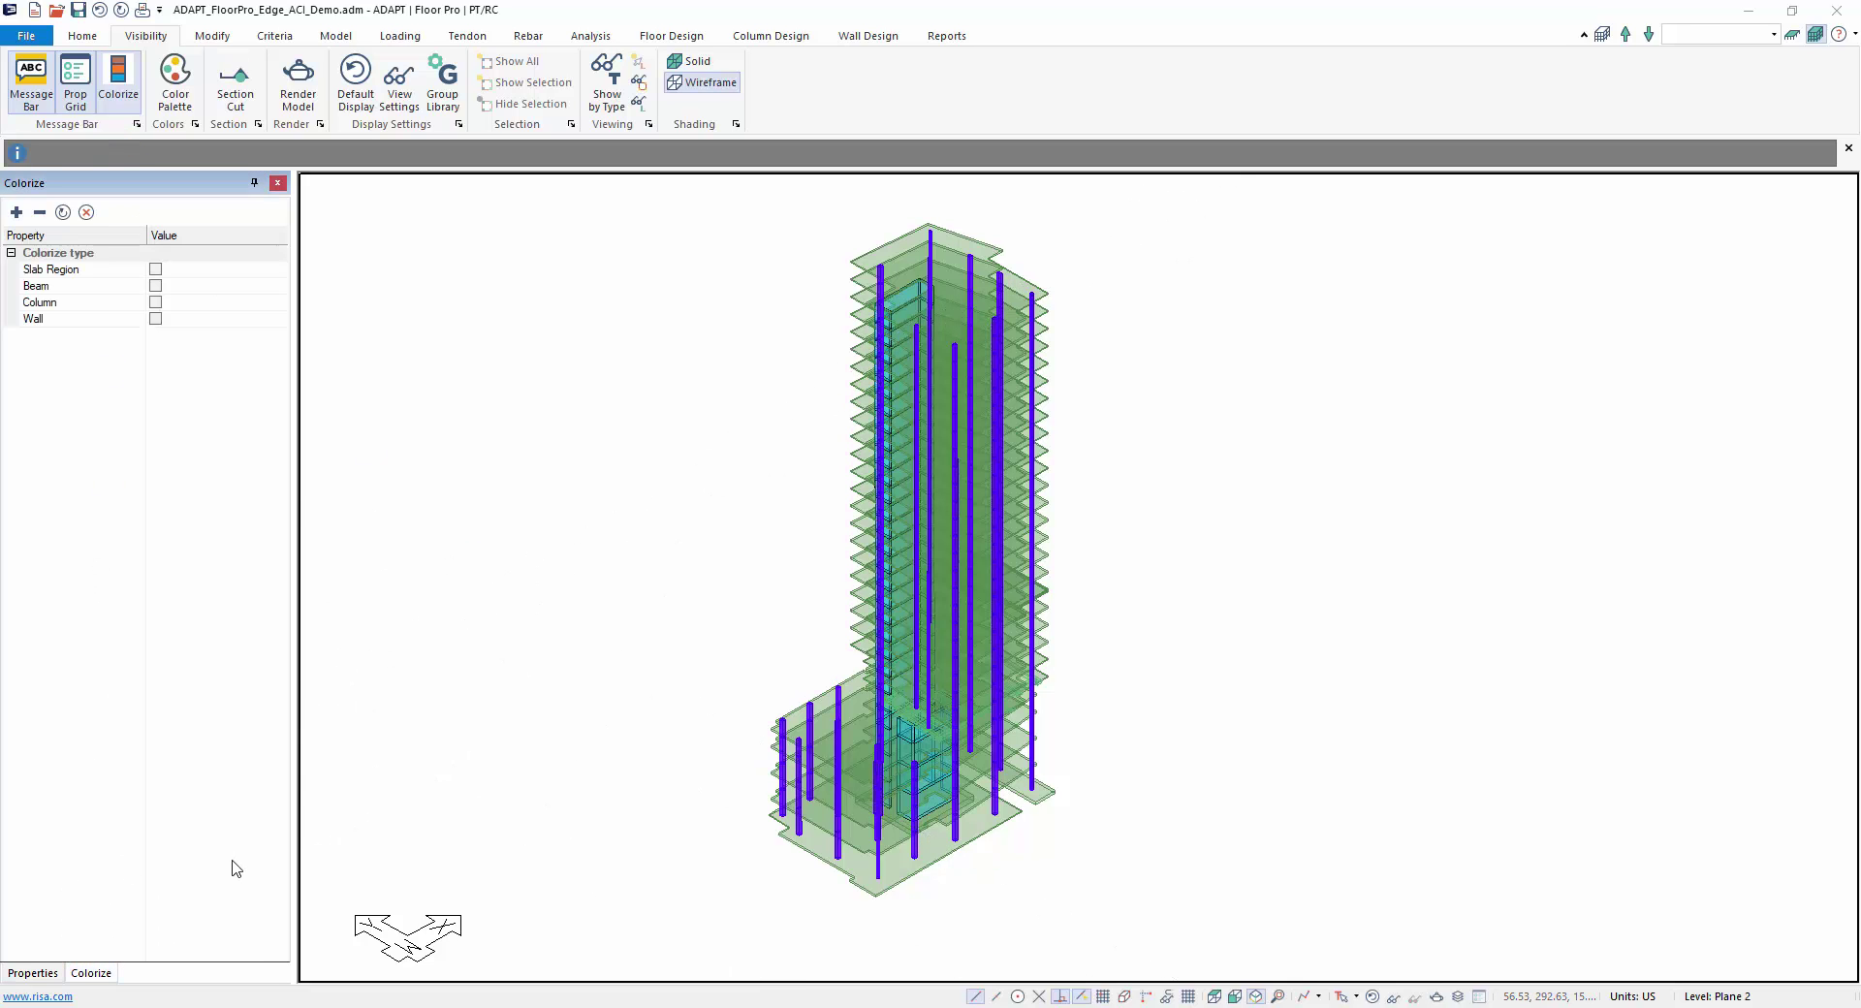
pyautogui.click(155, 301)
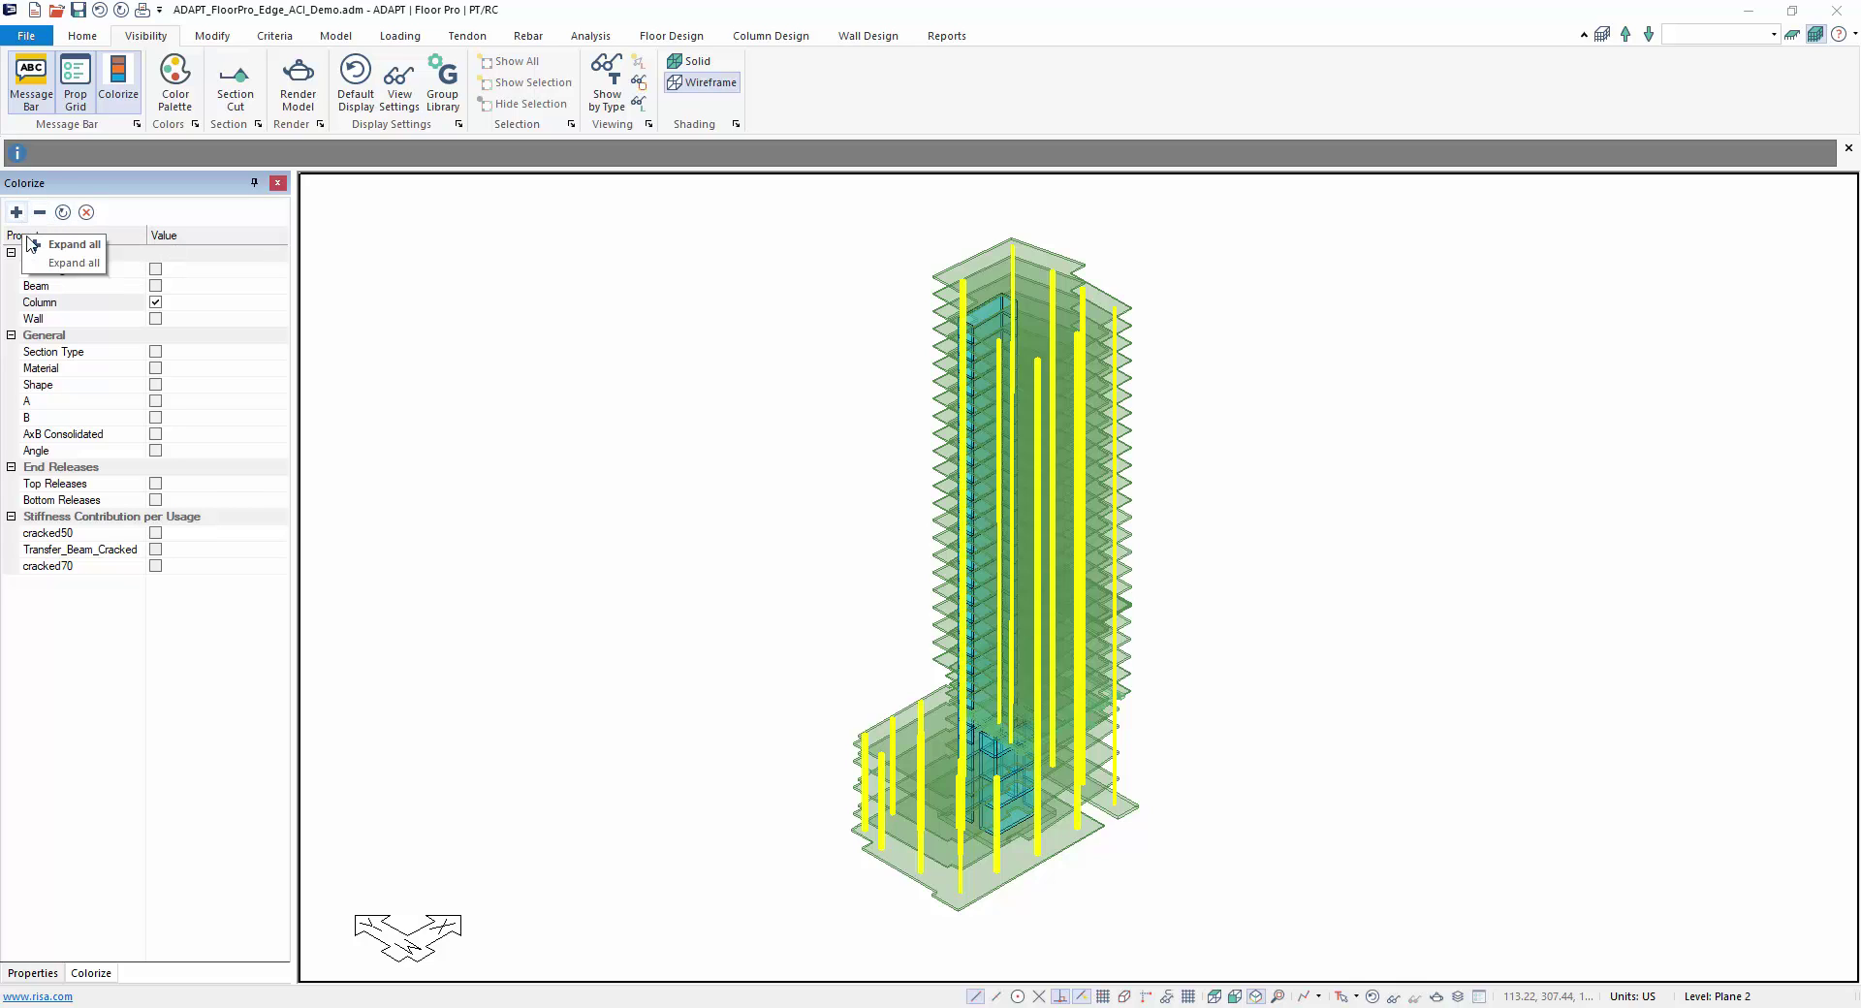
pyautogui.click(155, 302)
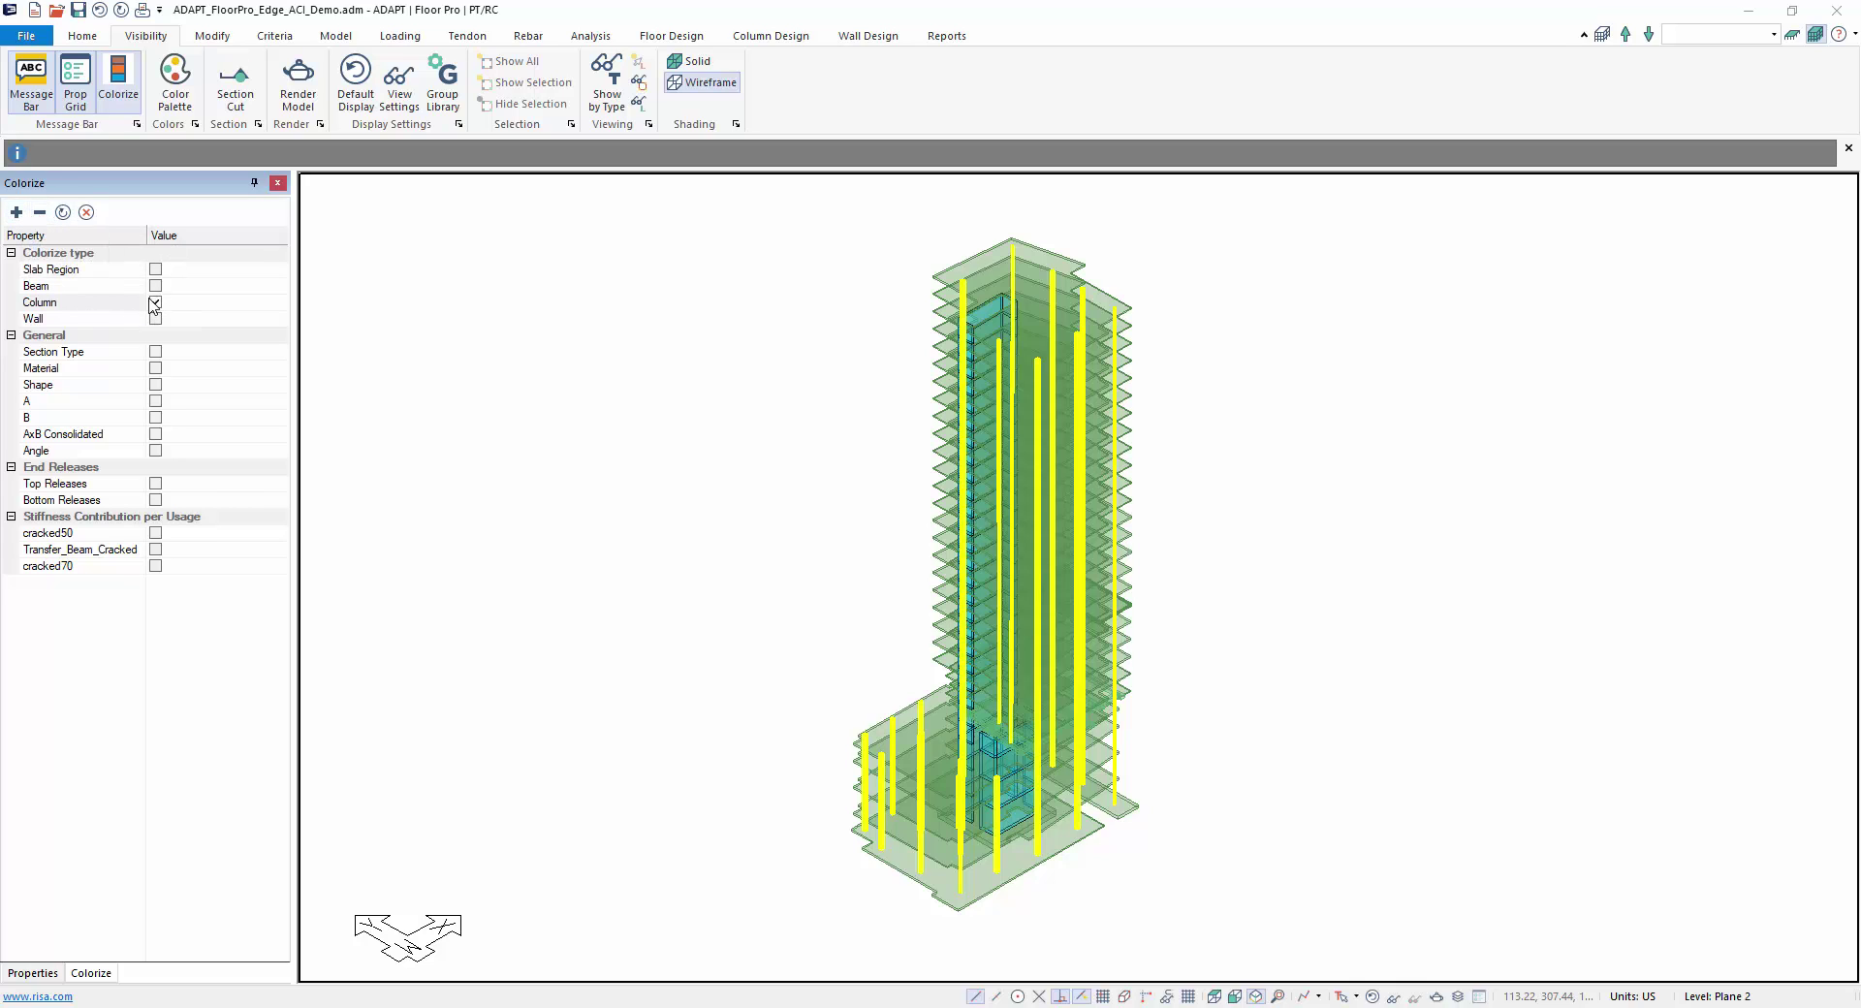
# Collapse and re-expand all Colorize categories, and clear the column colors from the model.
pyautogui.click(40, 213)
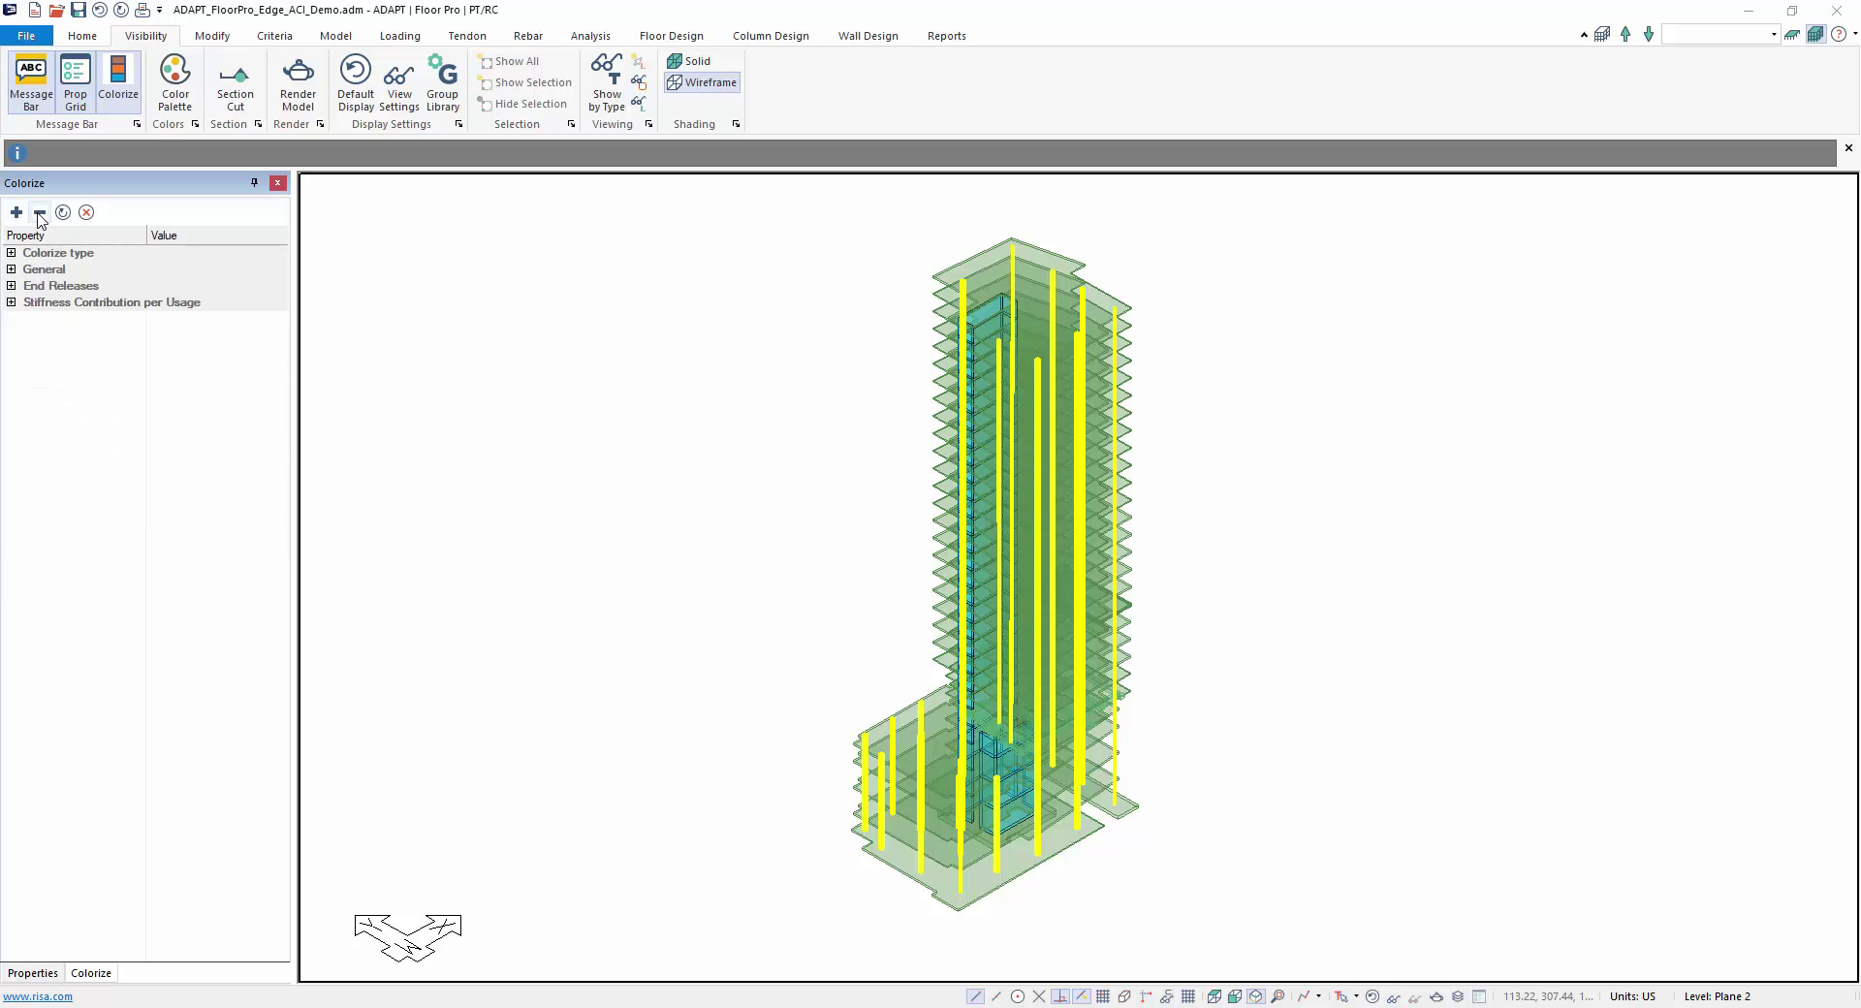
pyautogui.click(16, 212)
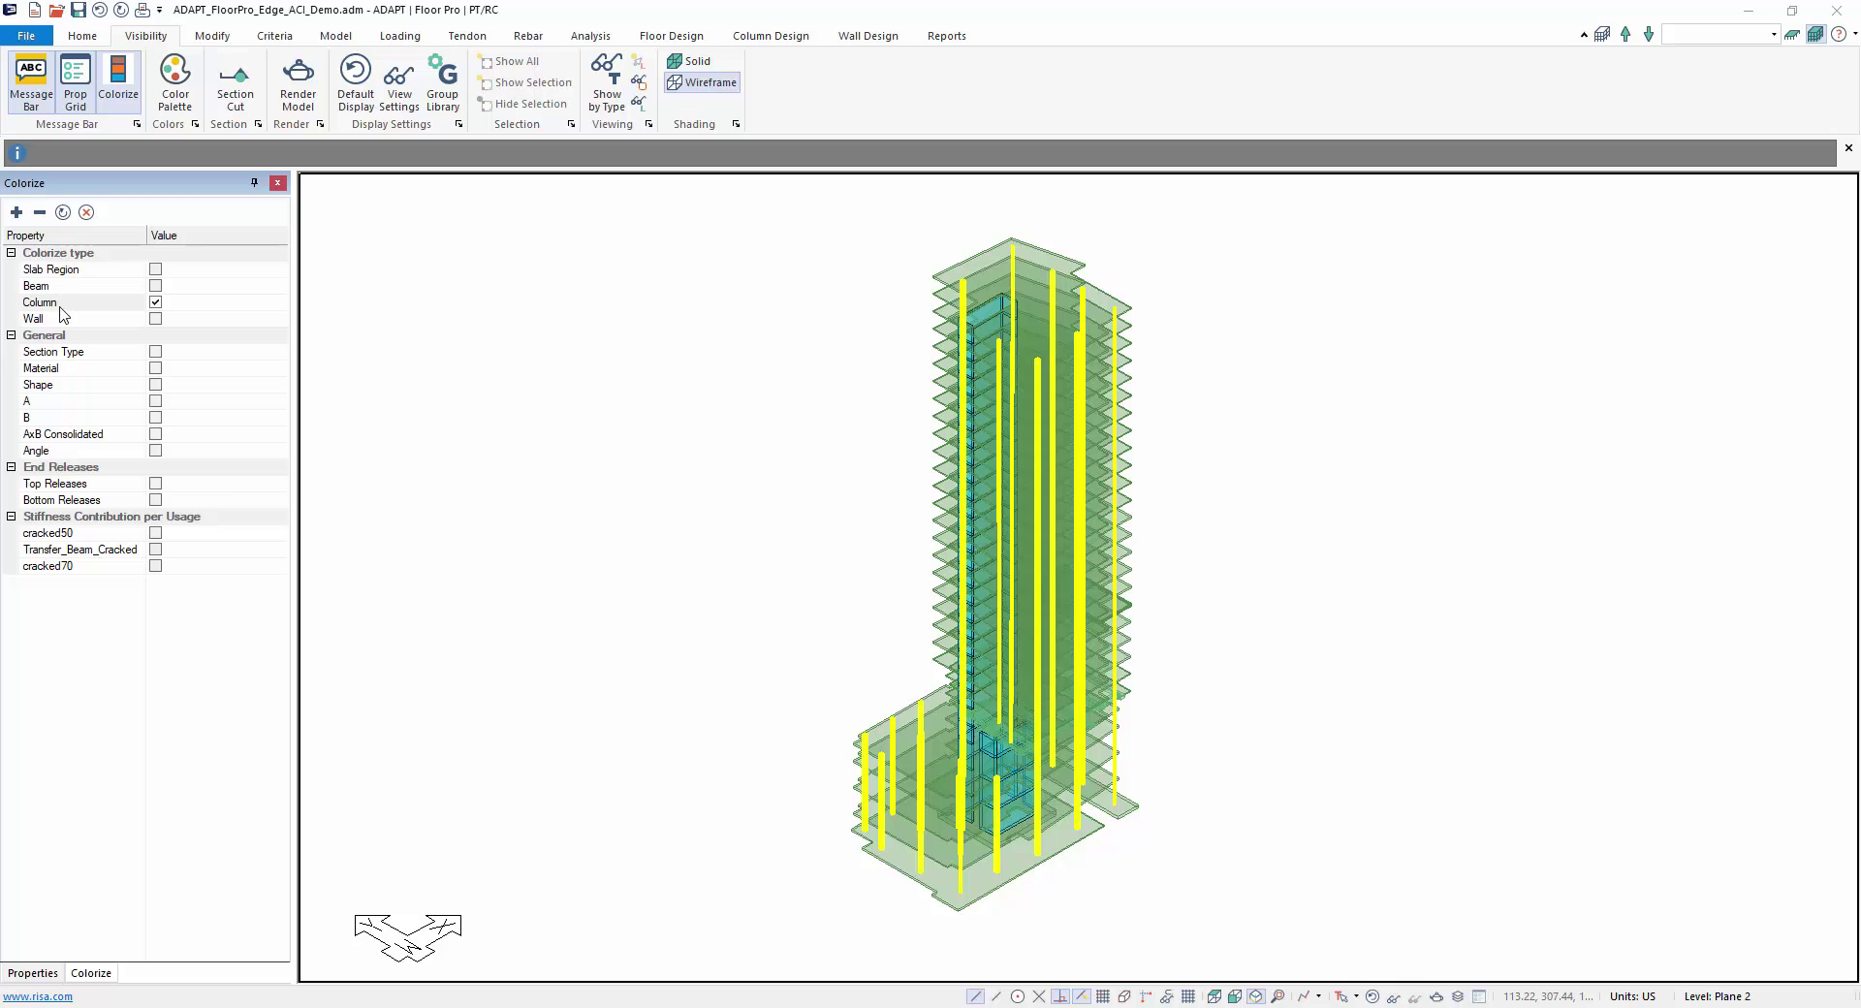
pyautogui.click(86, 212)
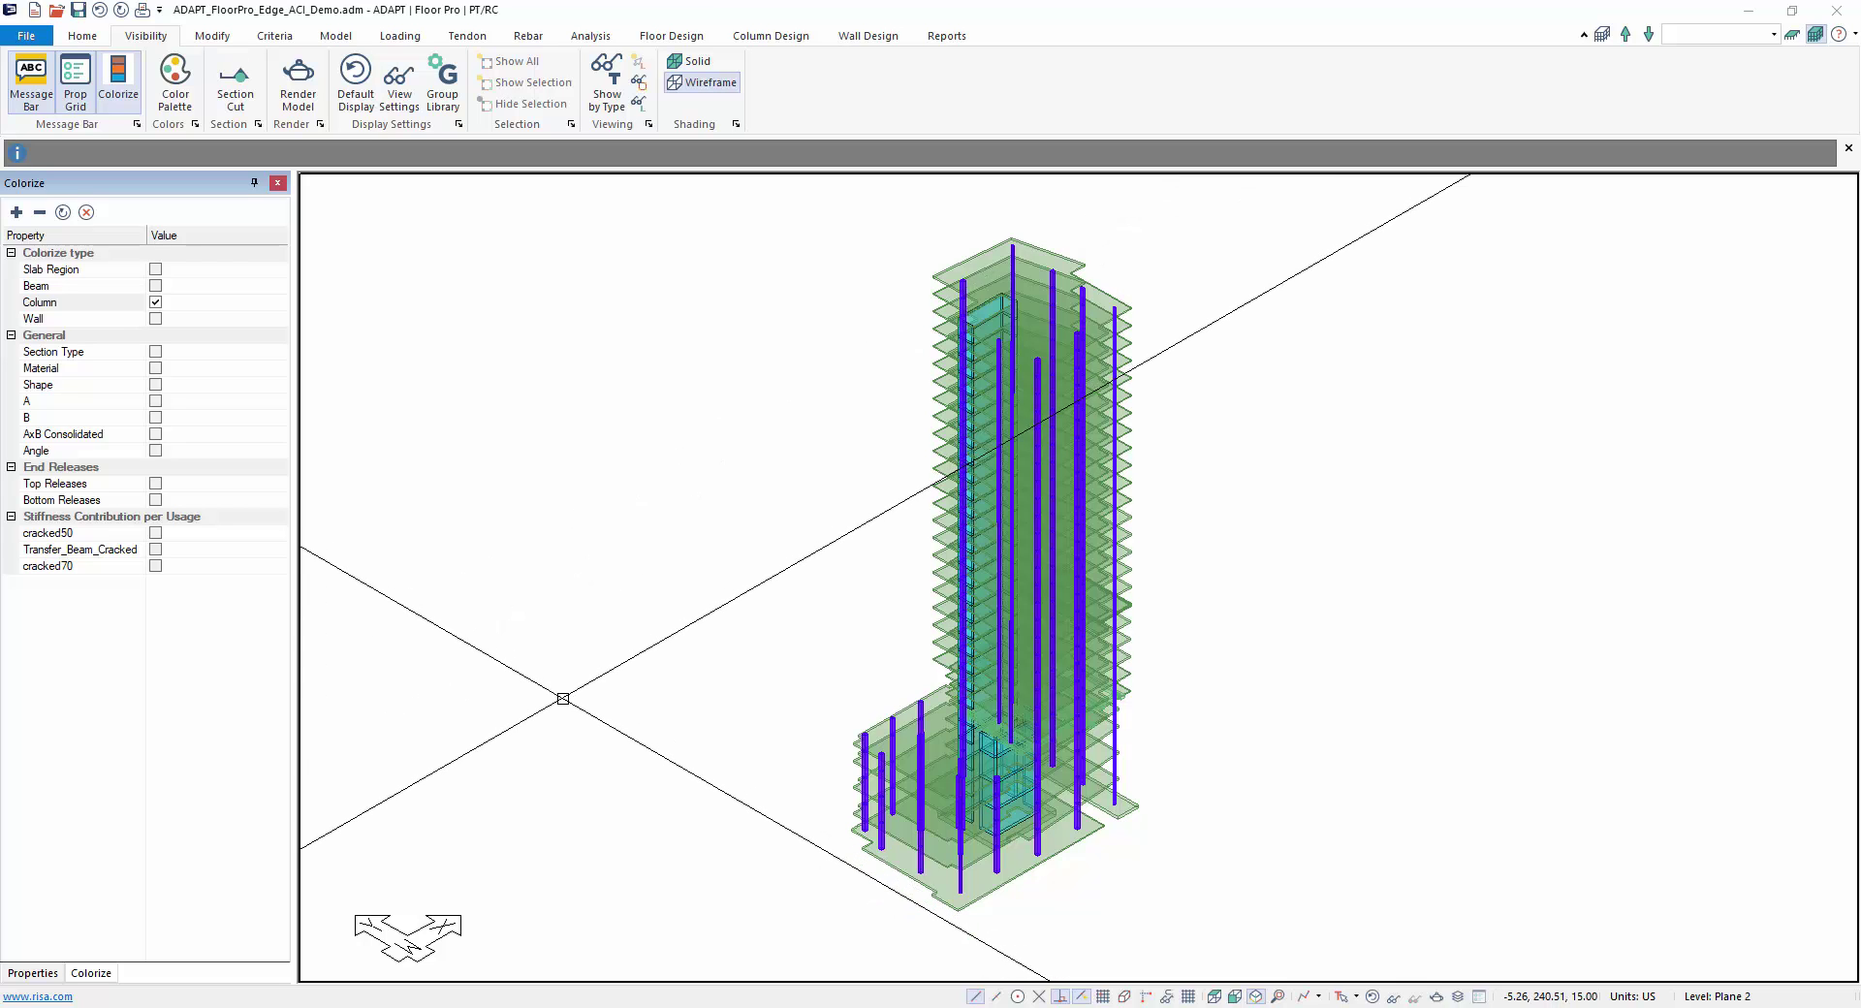
# Show the tendons in the full model and refresh the Colorize property list to include the Tendon type.
pyautogui.moveTo(563, 698); pyautogui.dragTo(533, 653, button='middle')
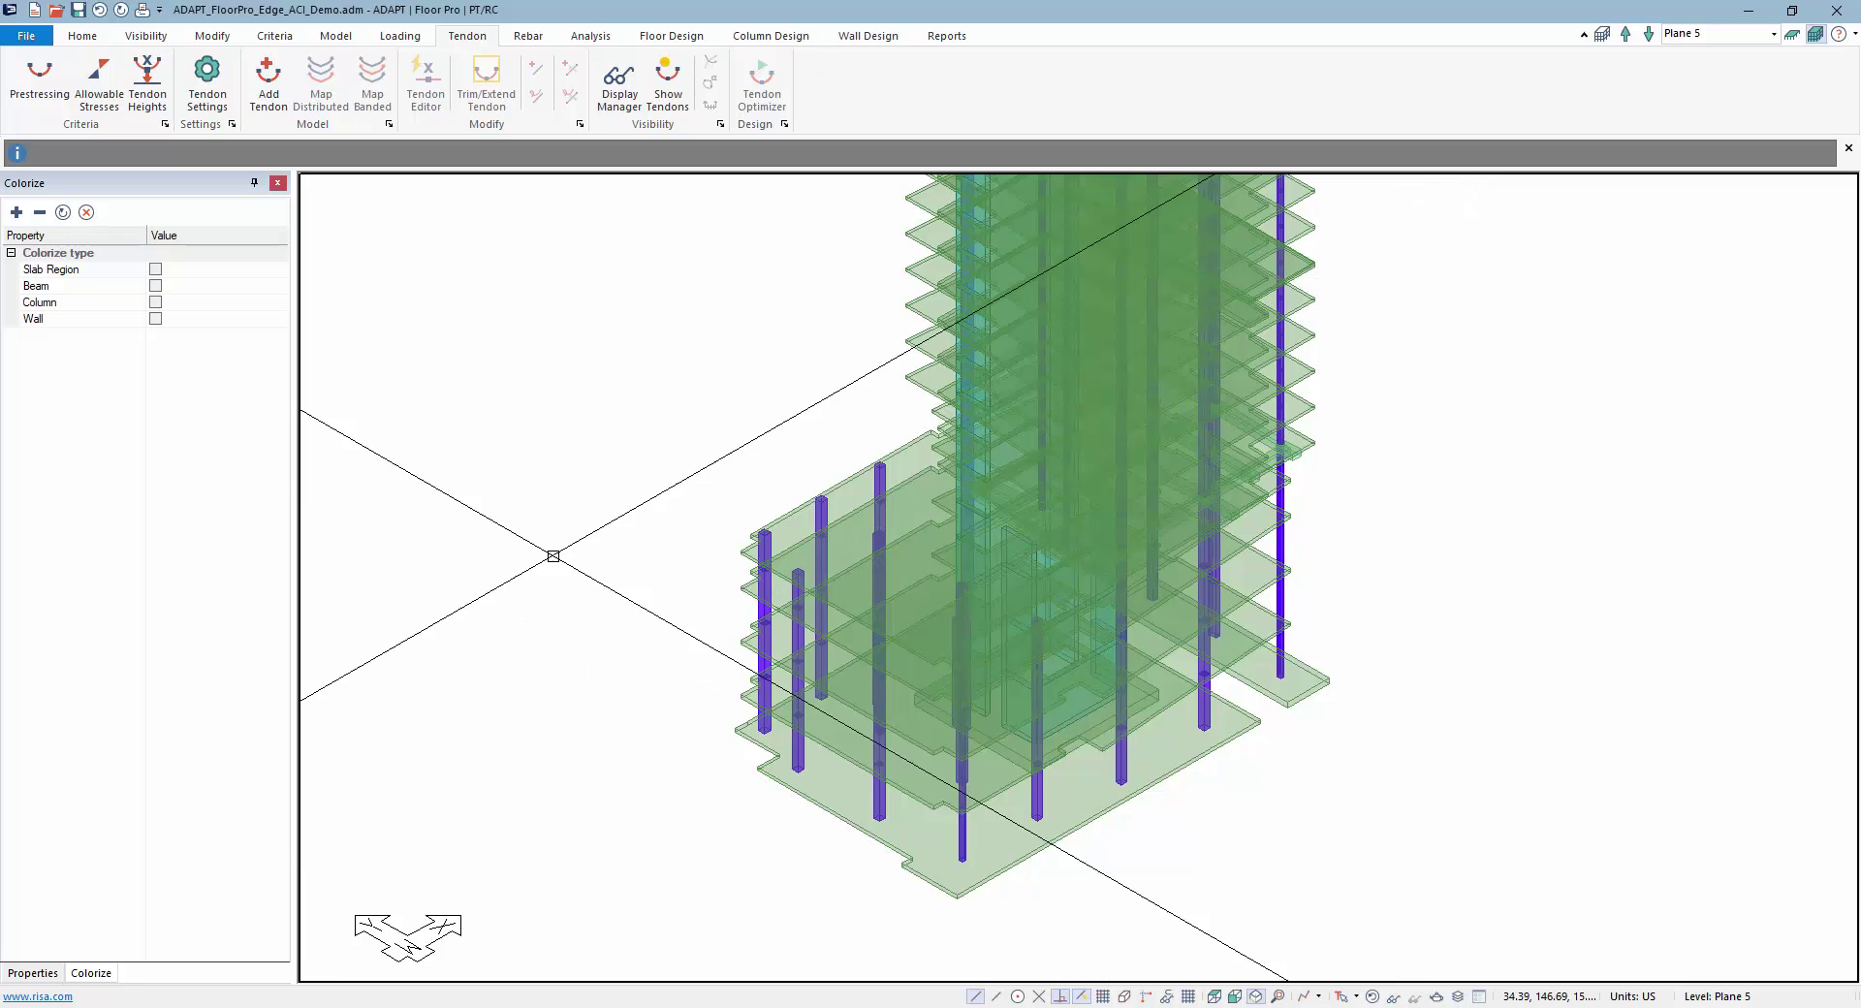
pyautogui.click(658, 104)
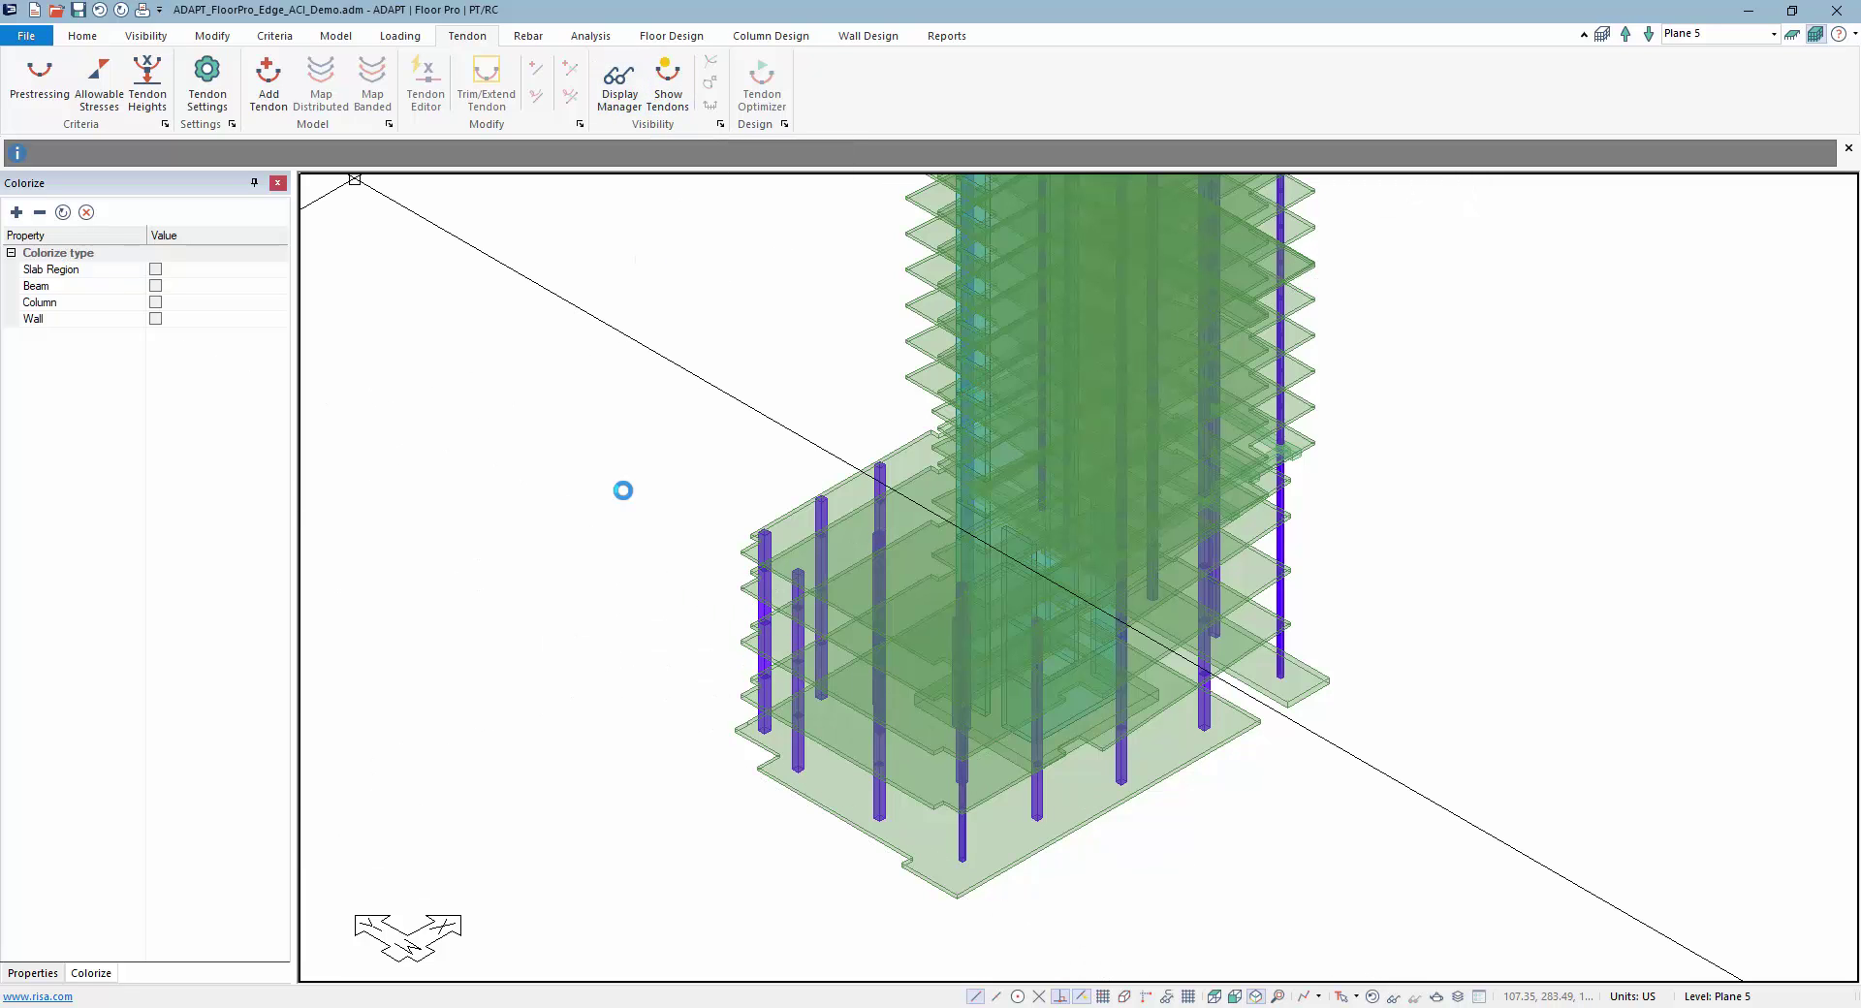
pyautogui.click(64, 213)
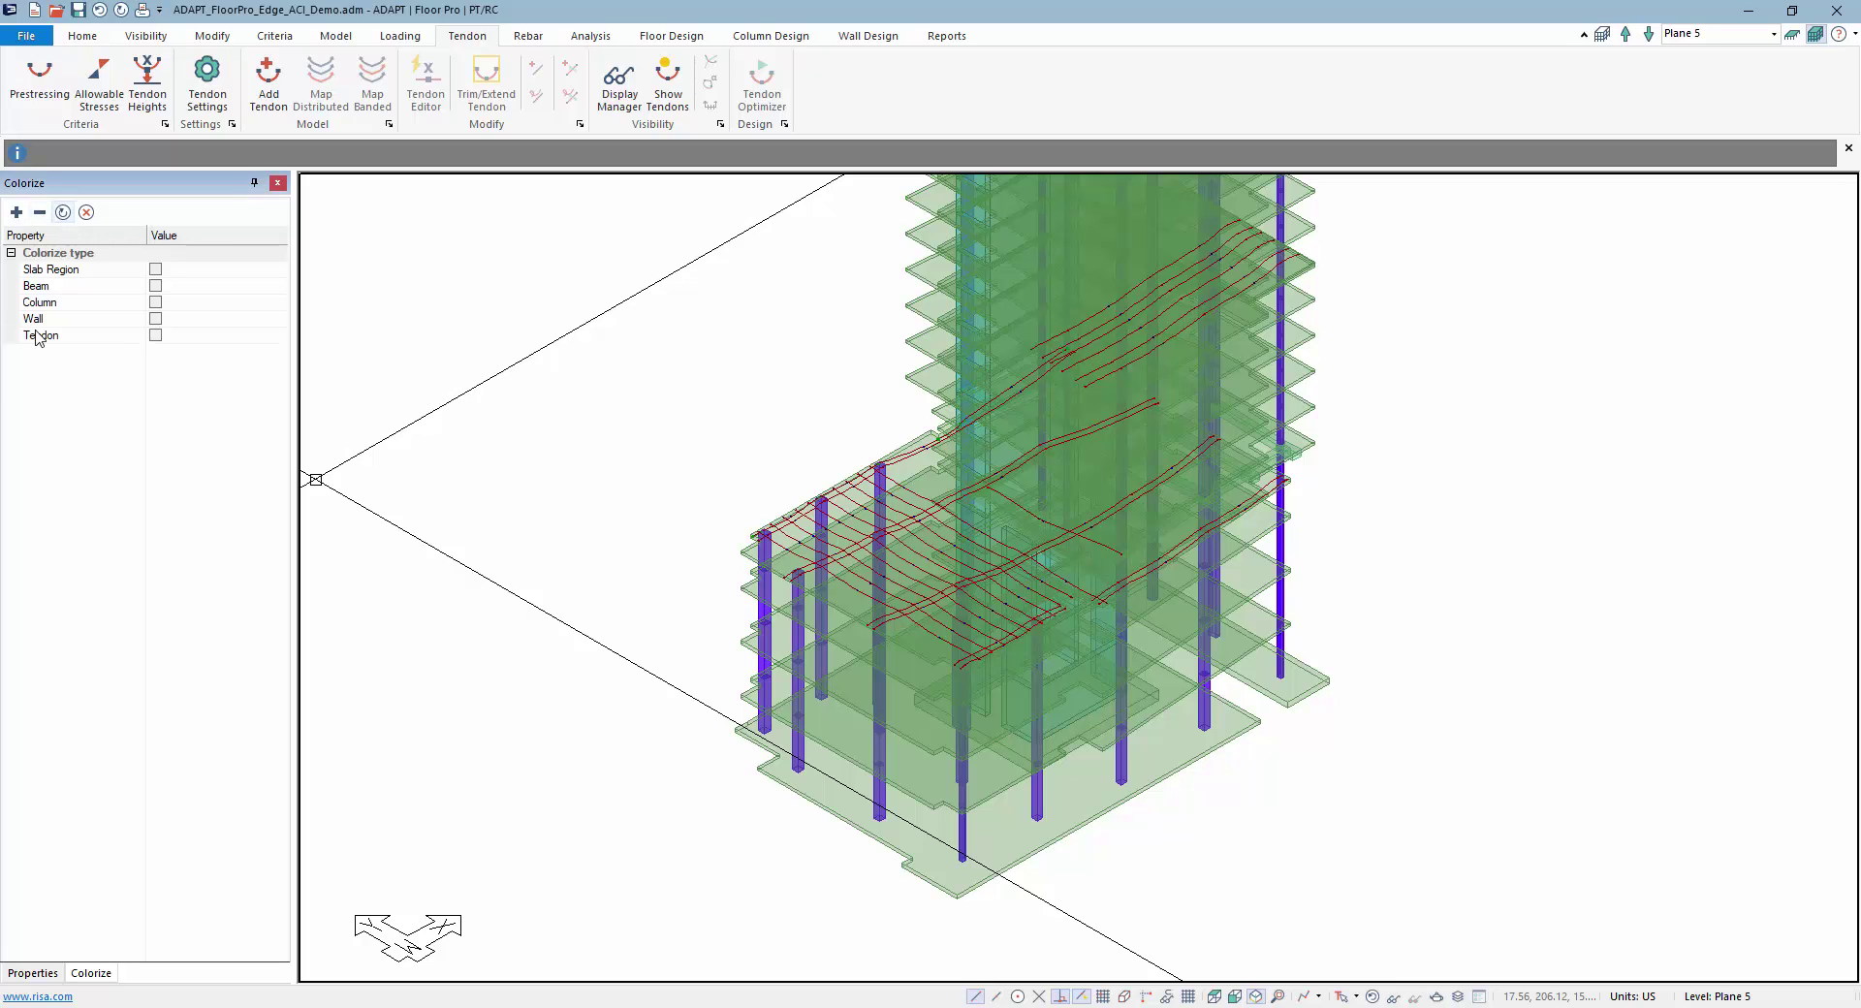
# Colorize the tendons by Number of Strands and look closely at the lower floors.
pyautogui.click(155, 336)
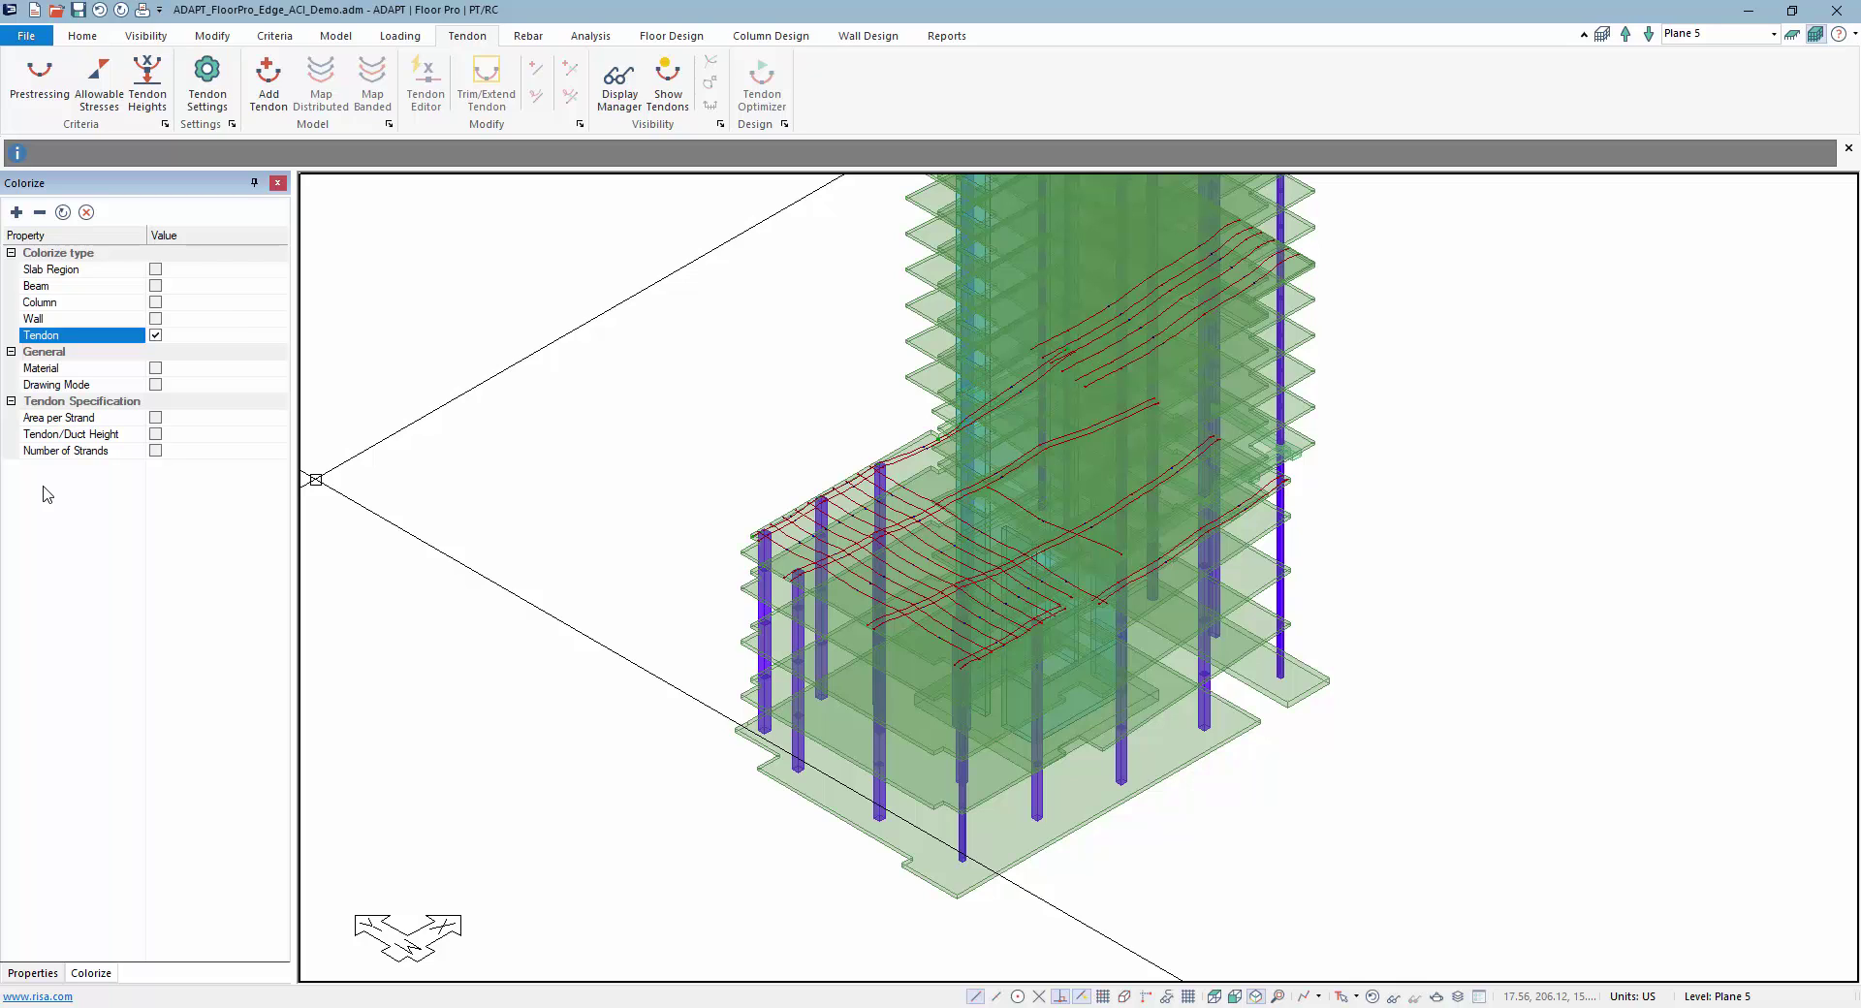
pyautogui.click(155, 451)
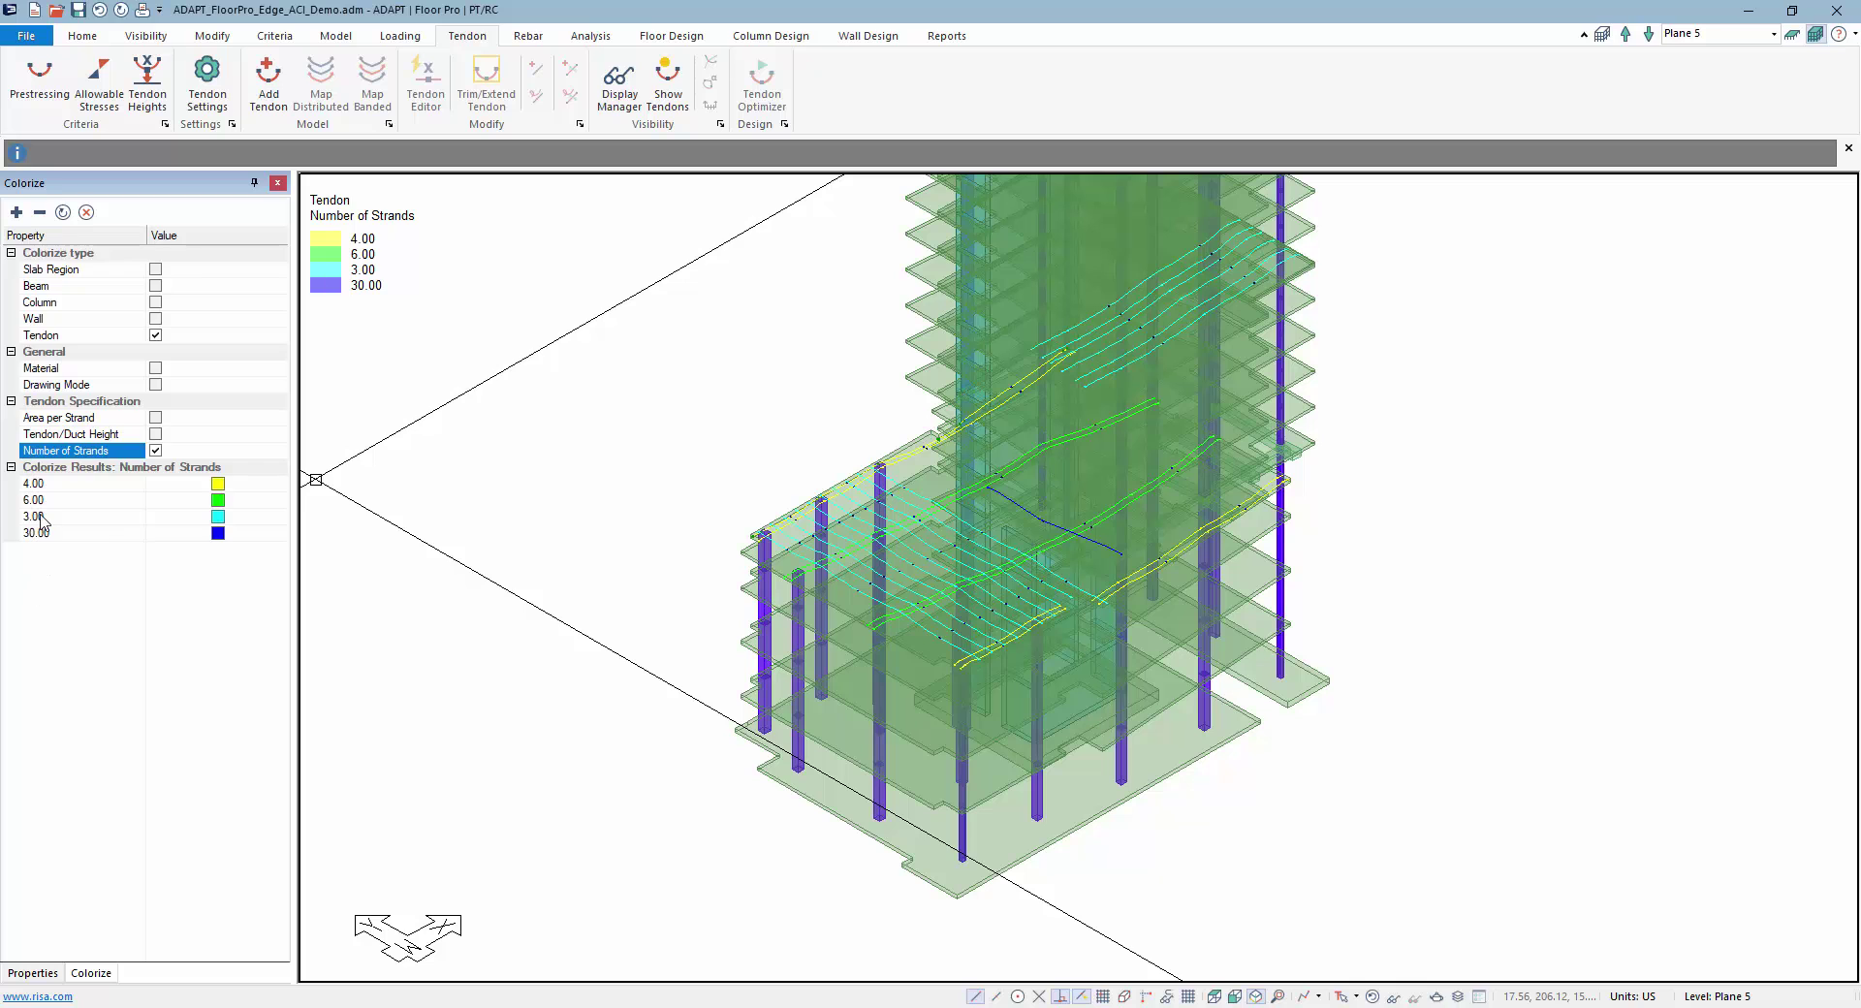
pyautogui.moveTo(763, 453); pyautogui.dragTo(753, 516, button='middle')
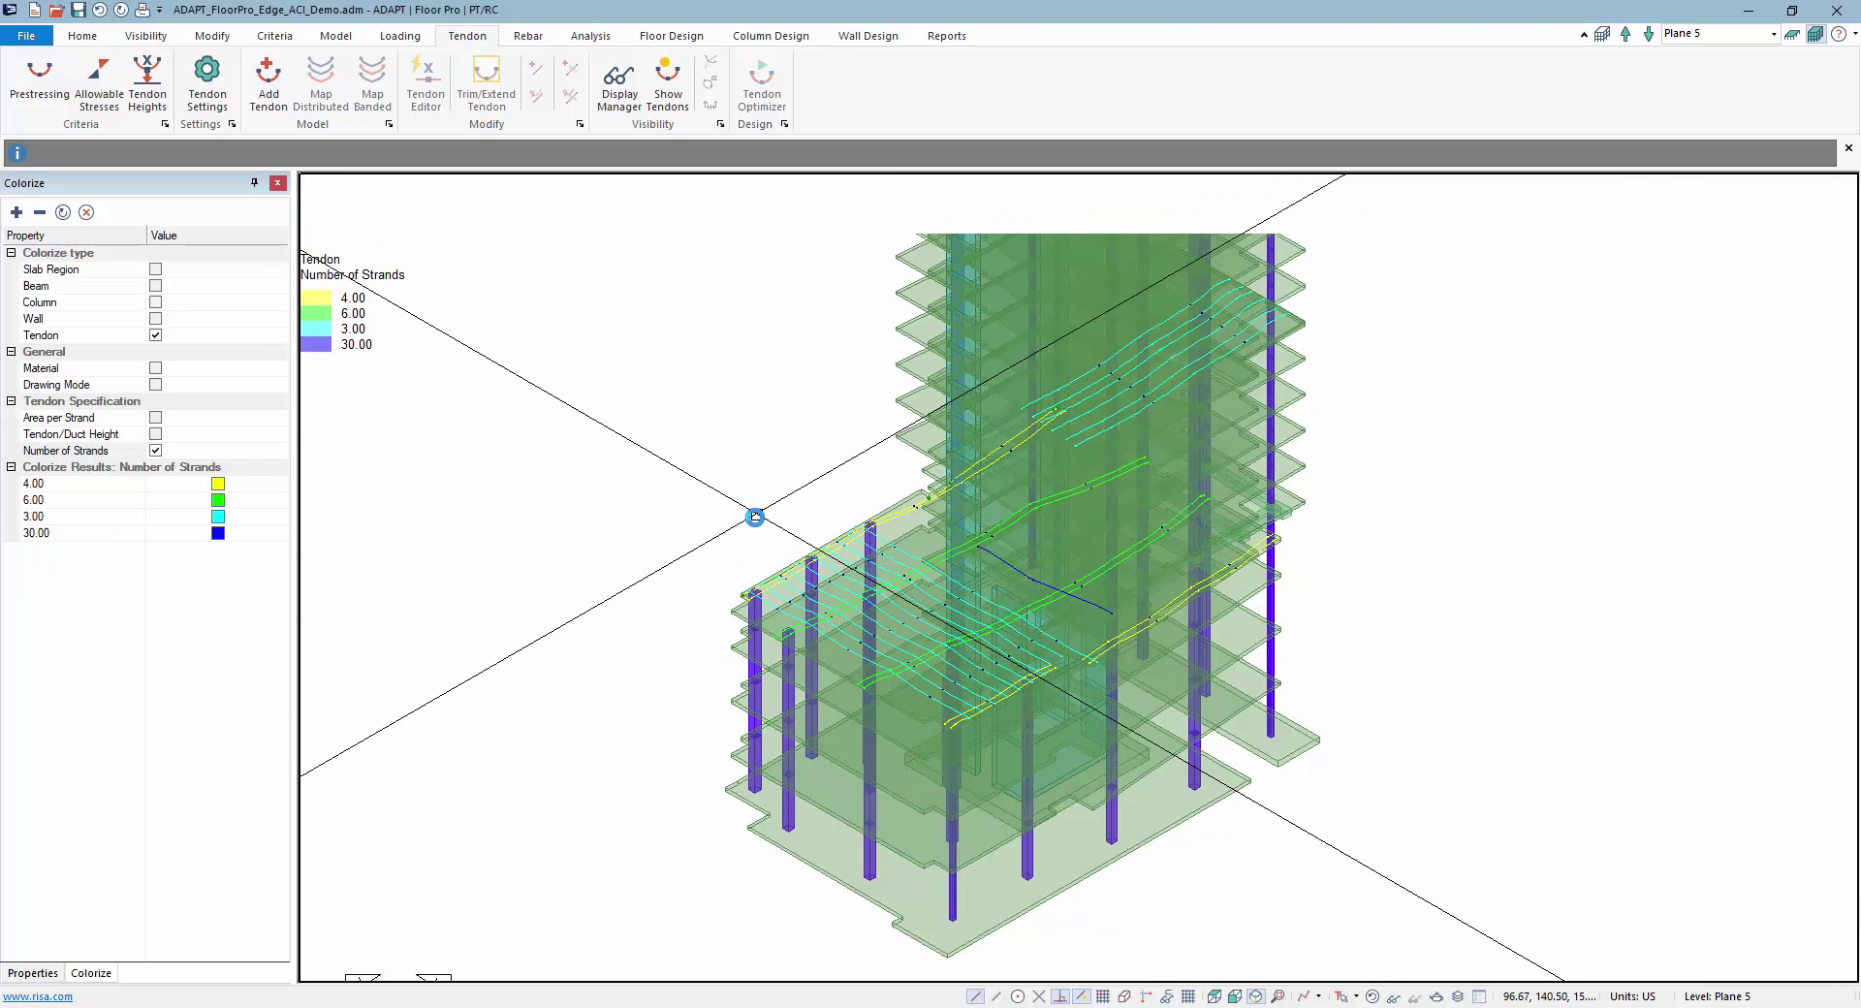
pyautogui.scroll(3, 749, 553)
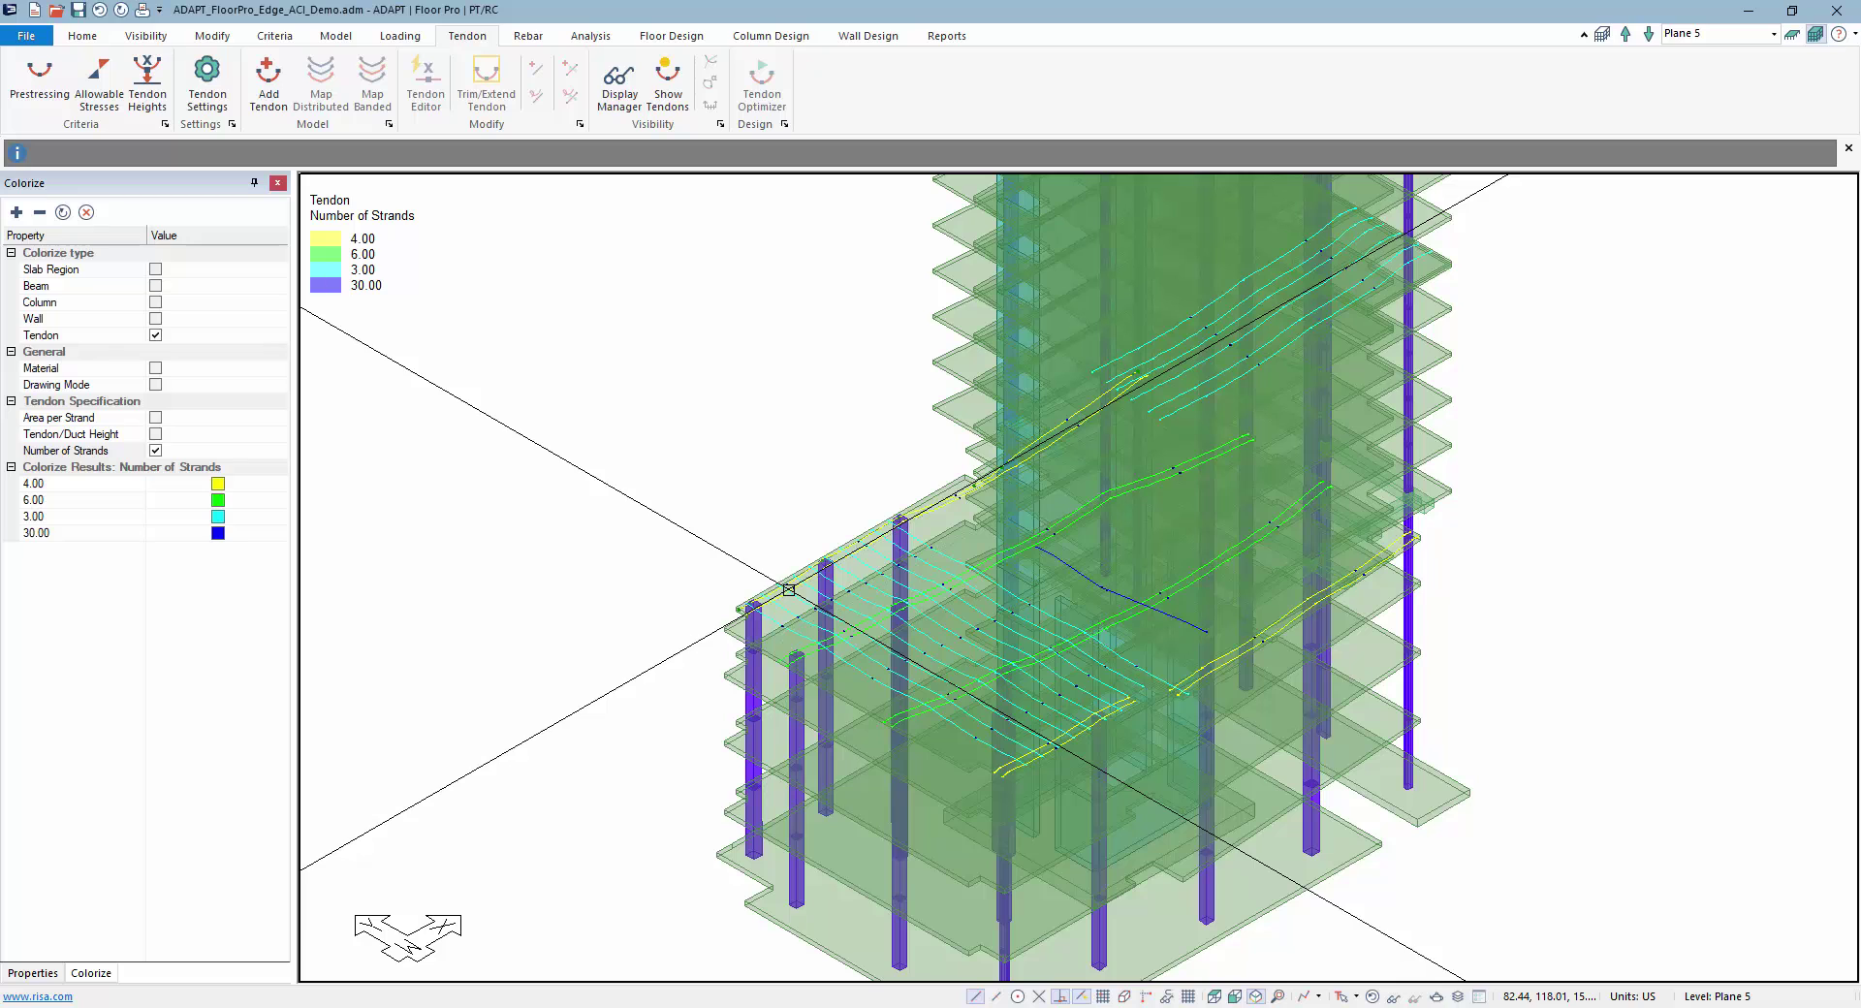
# Switch from the full building to the single-level display of Plane 5.
pyautogui.click(1793, 34)
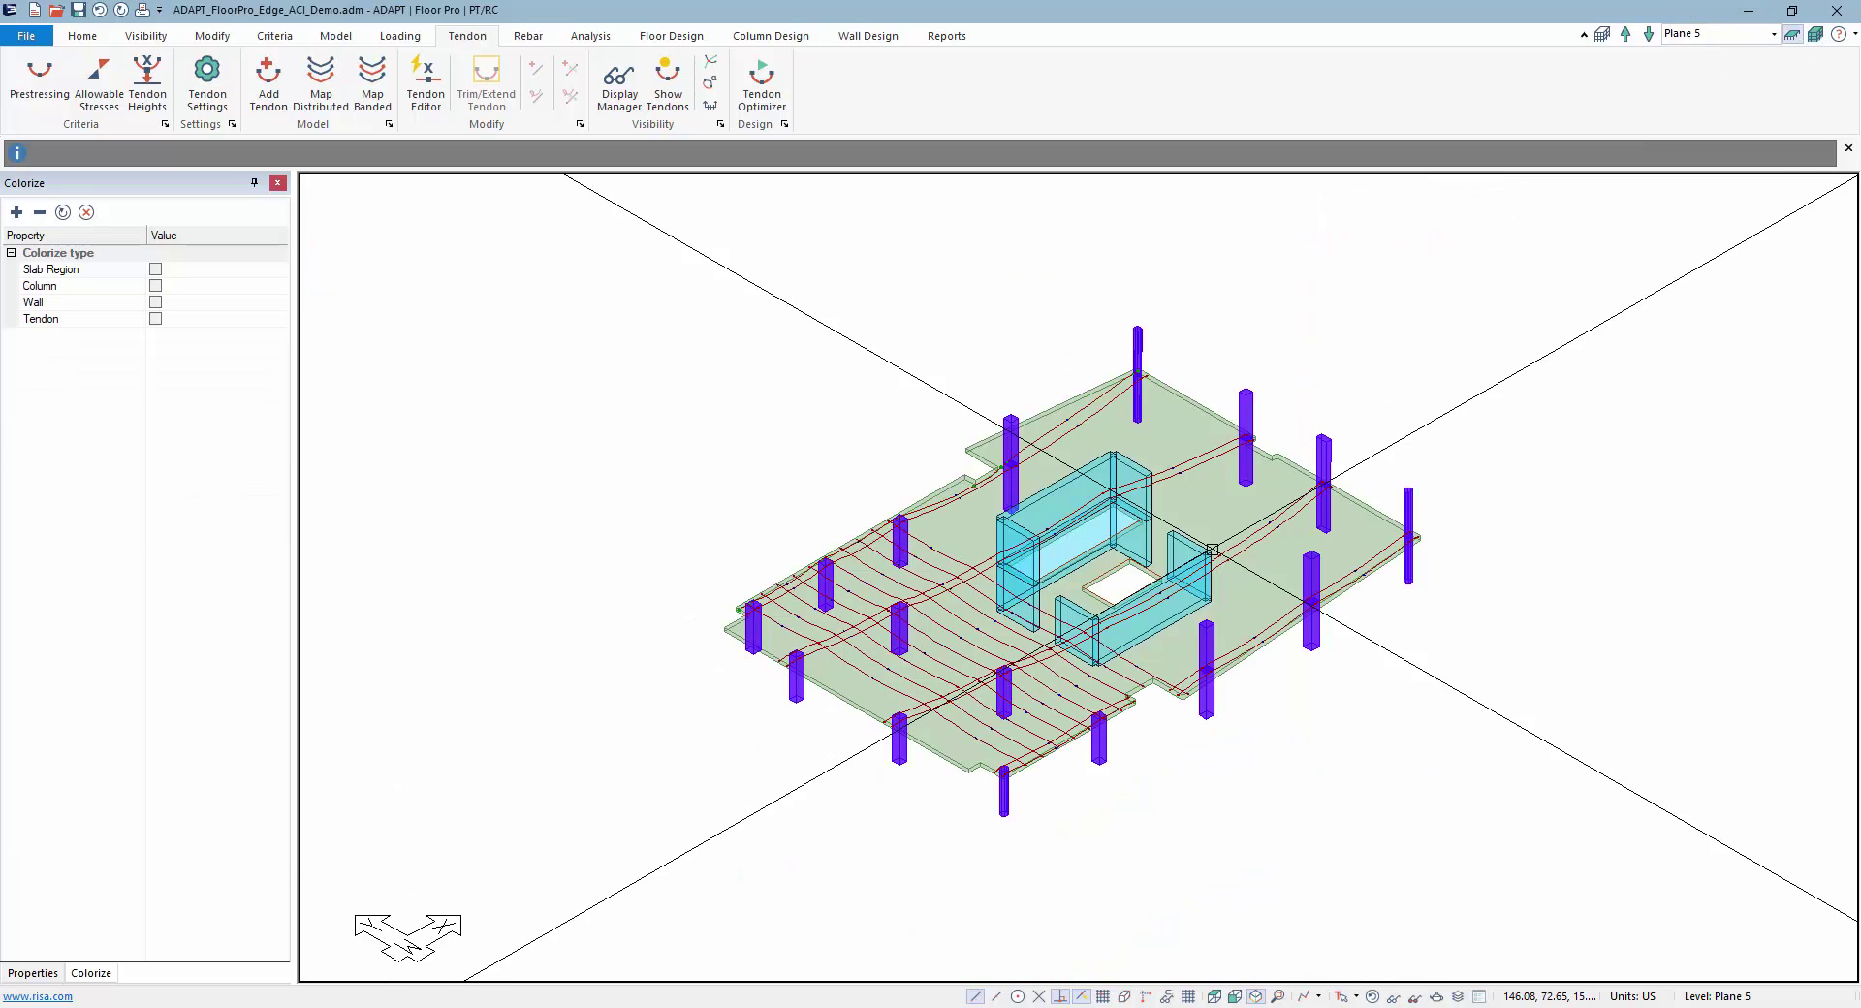
# Colorize the Plane 5 tendons by Number of Strands.
pyautogui.moveTo(860, 615); pyautogui.dragTo(874, 550, button='middle')
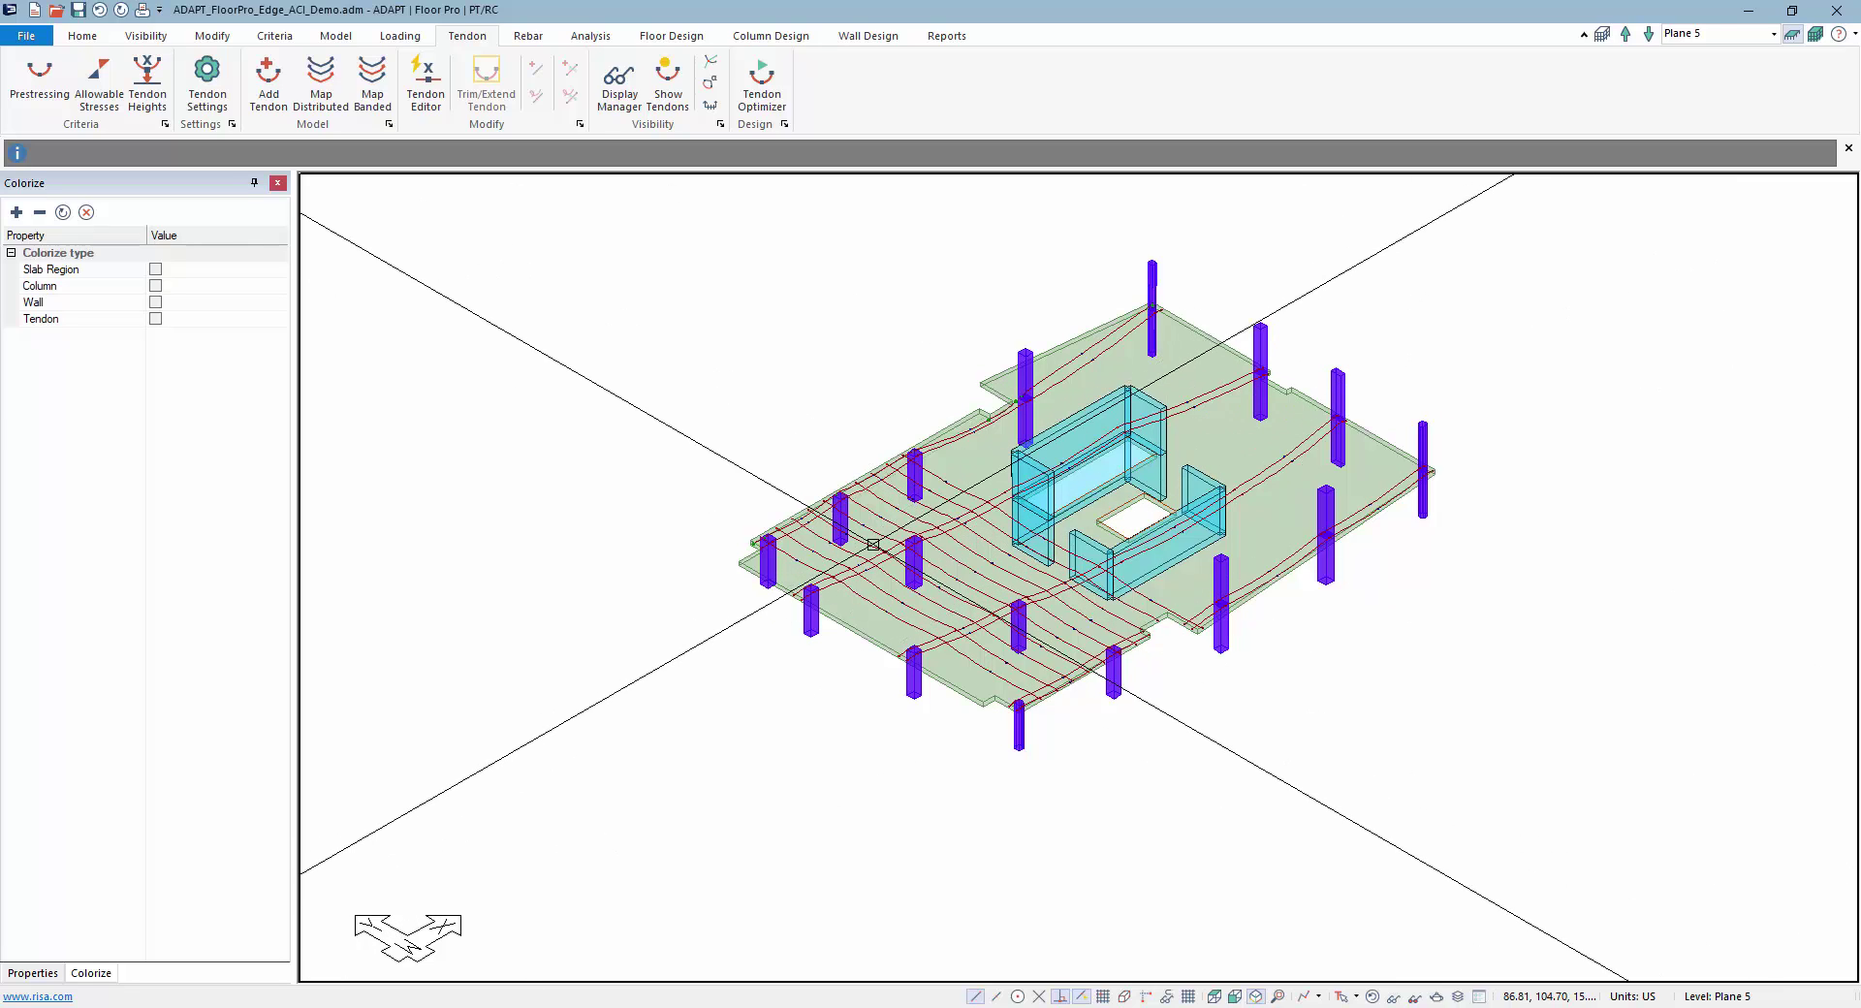
pyautogui.click(155, 319)
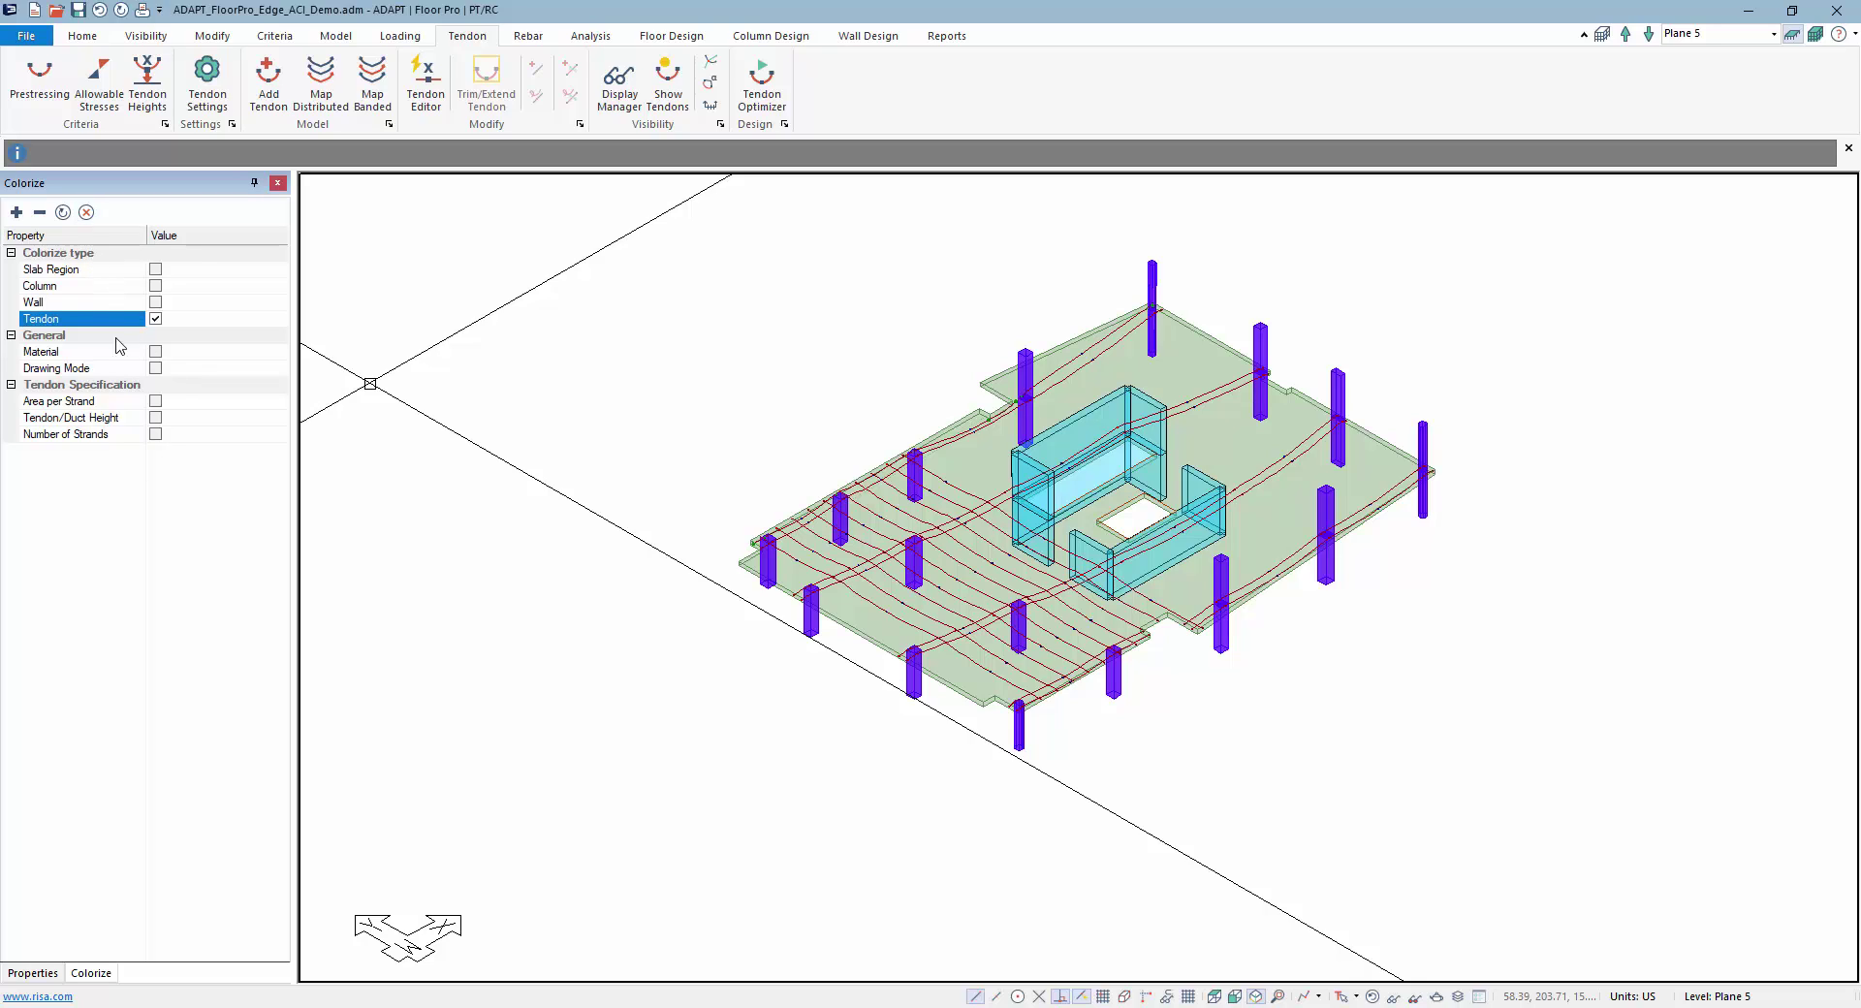
pyautogui.click(155, 434)
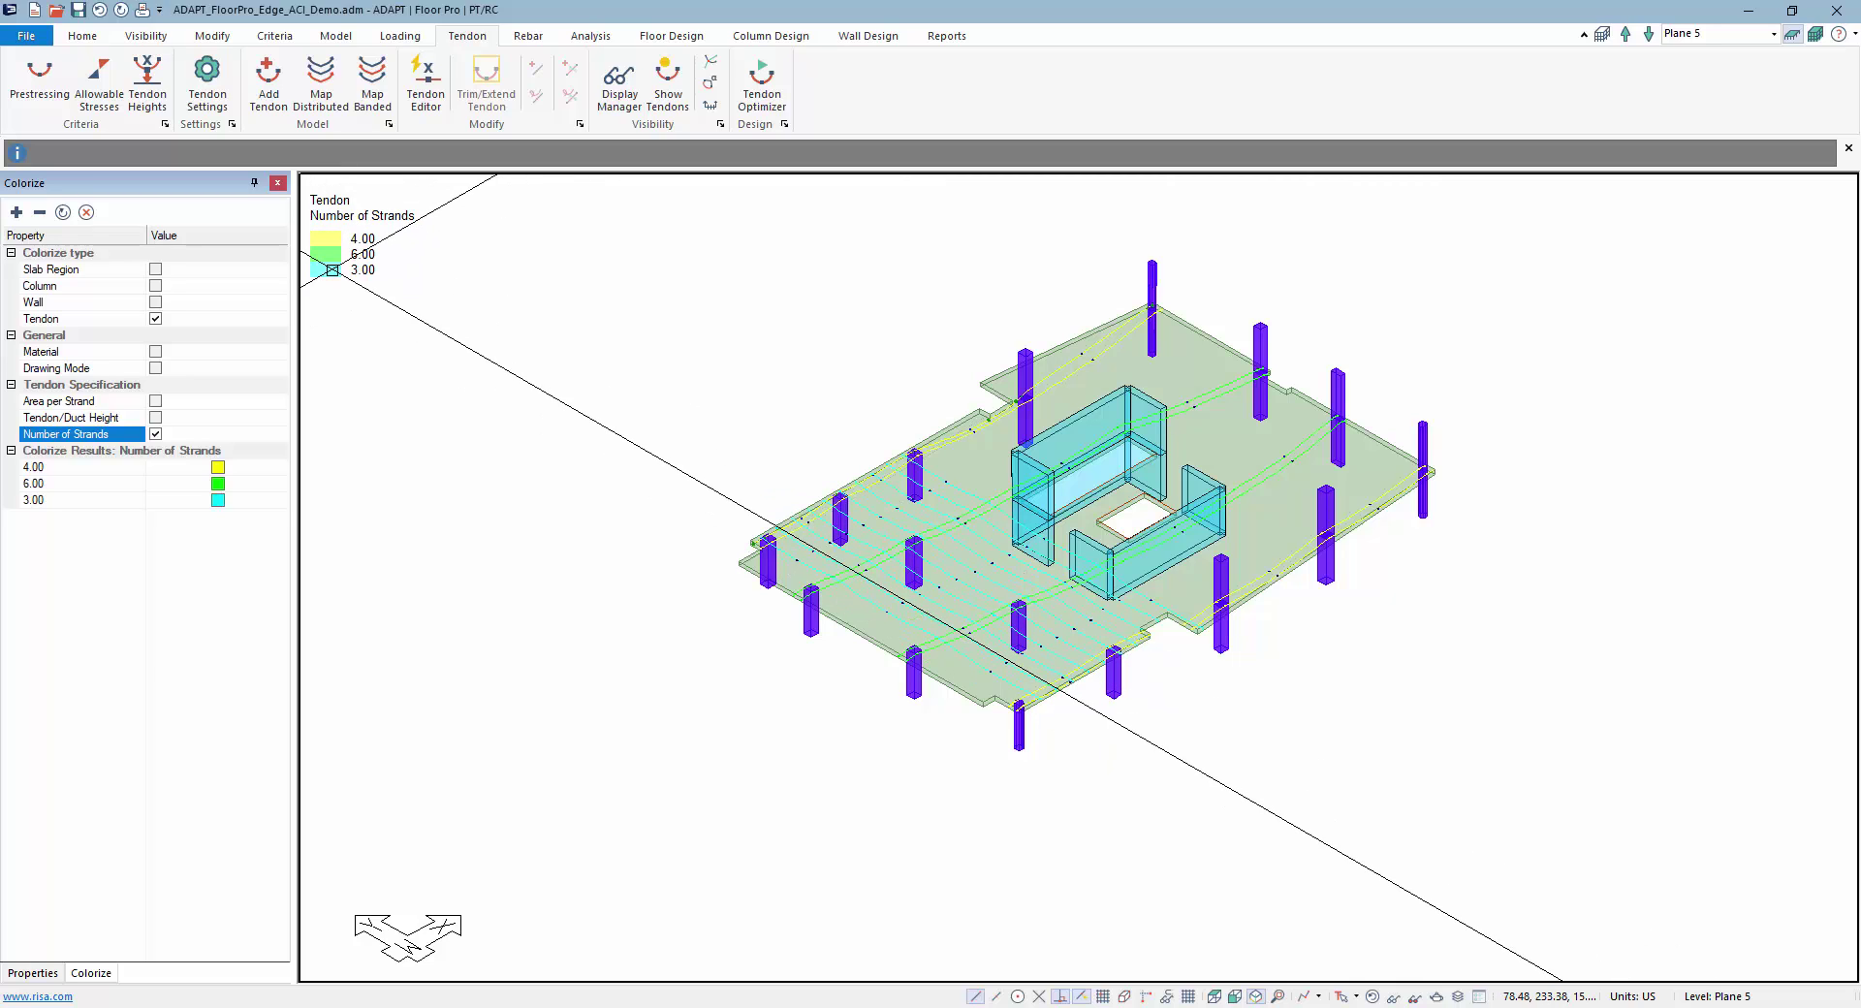
# Select all tendons with 4.00 strands from the Colorize results, view their shared properties, and clear the selection.
pyautogui.click(172, 471)
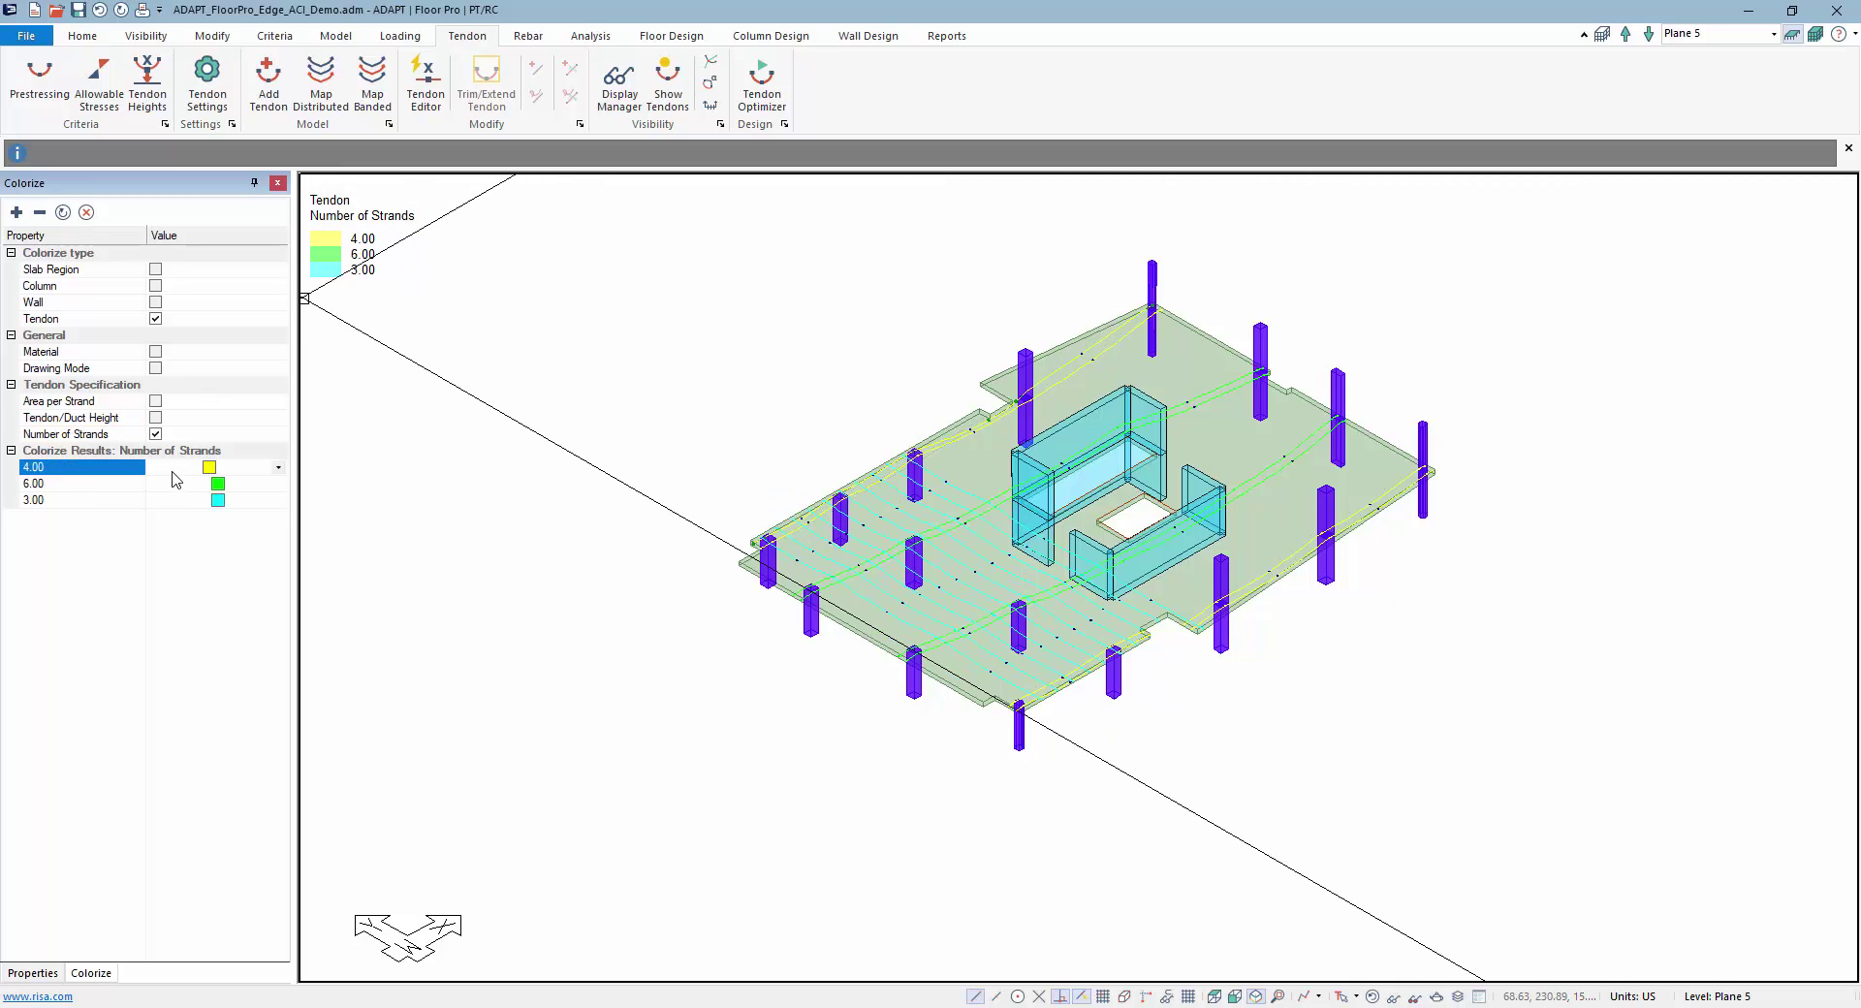
pyautogui.click(104, 472)
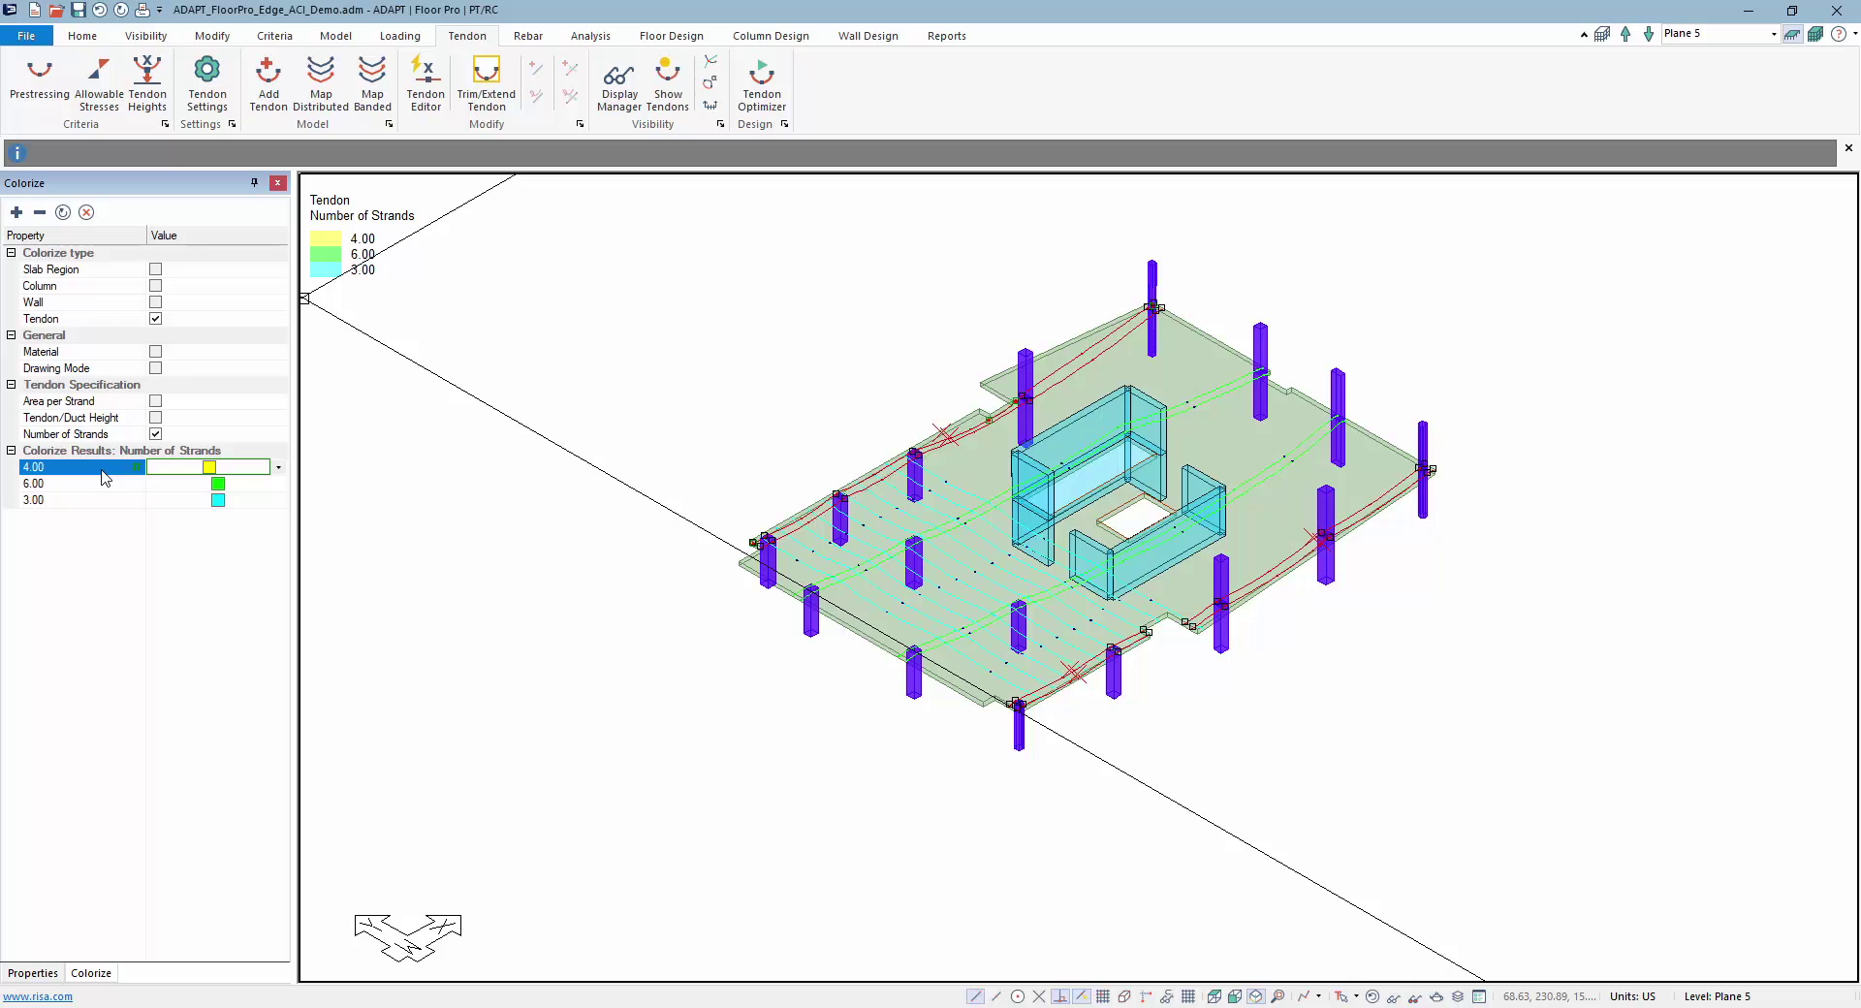
pyautogui.click(37, 969)
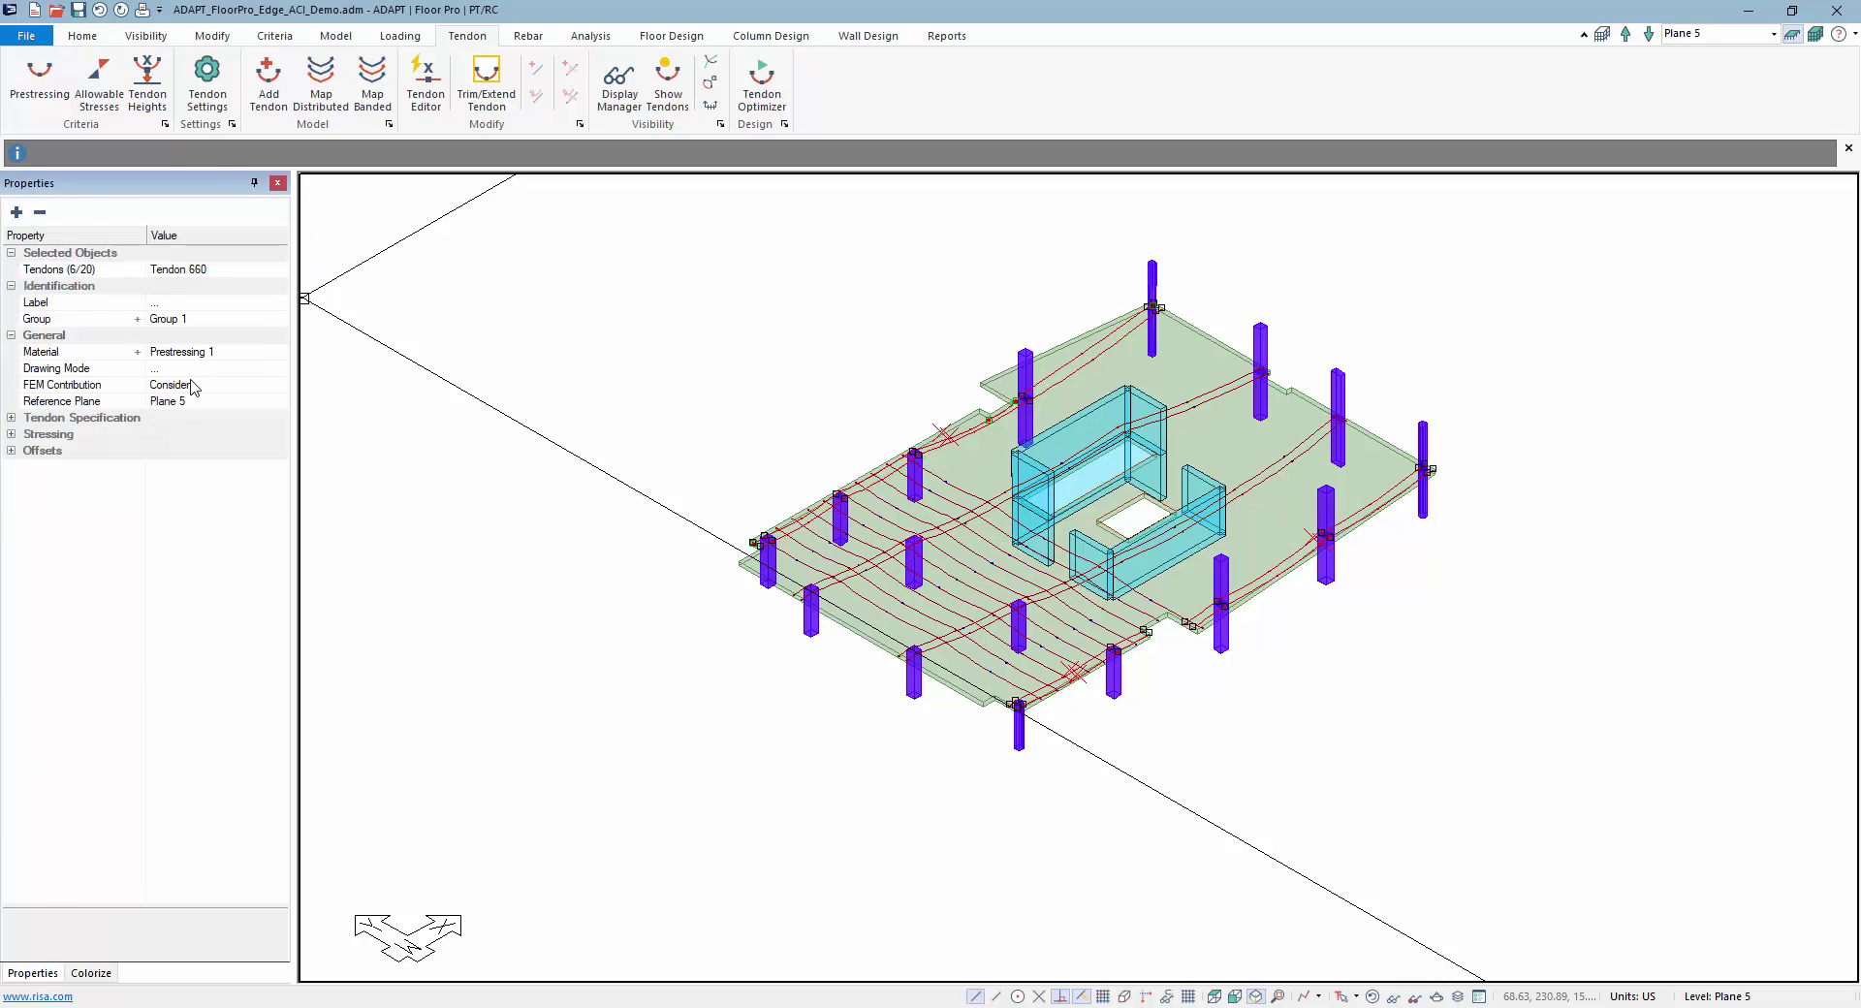
pyautogui.click(458, 525)
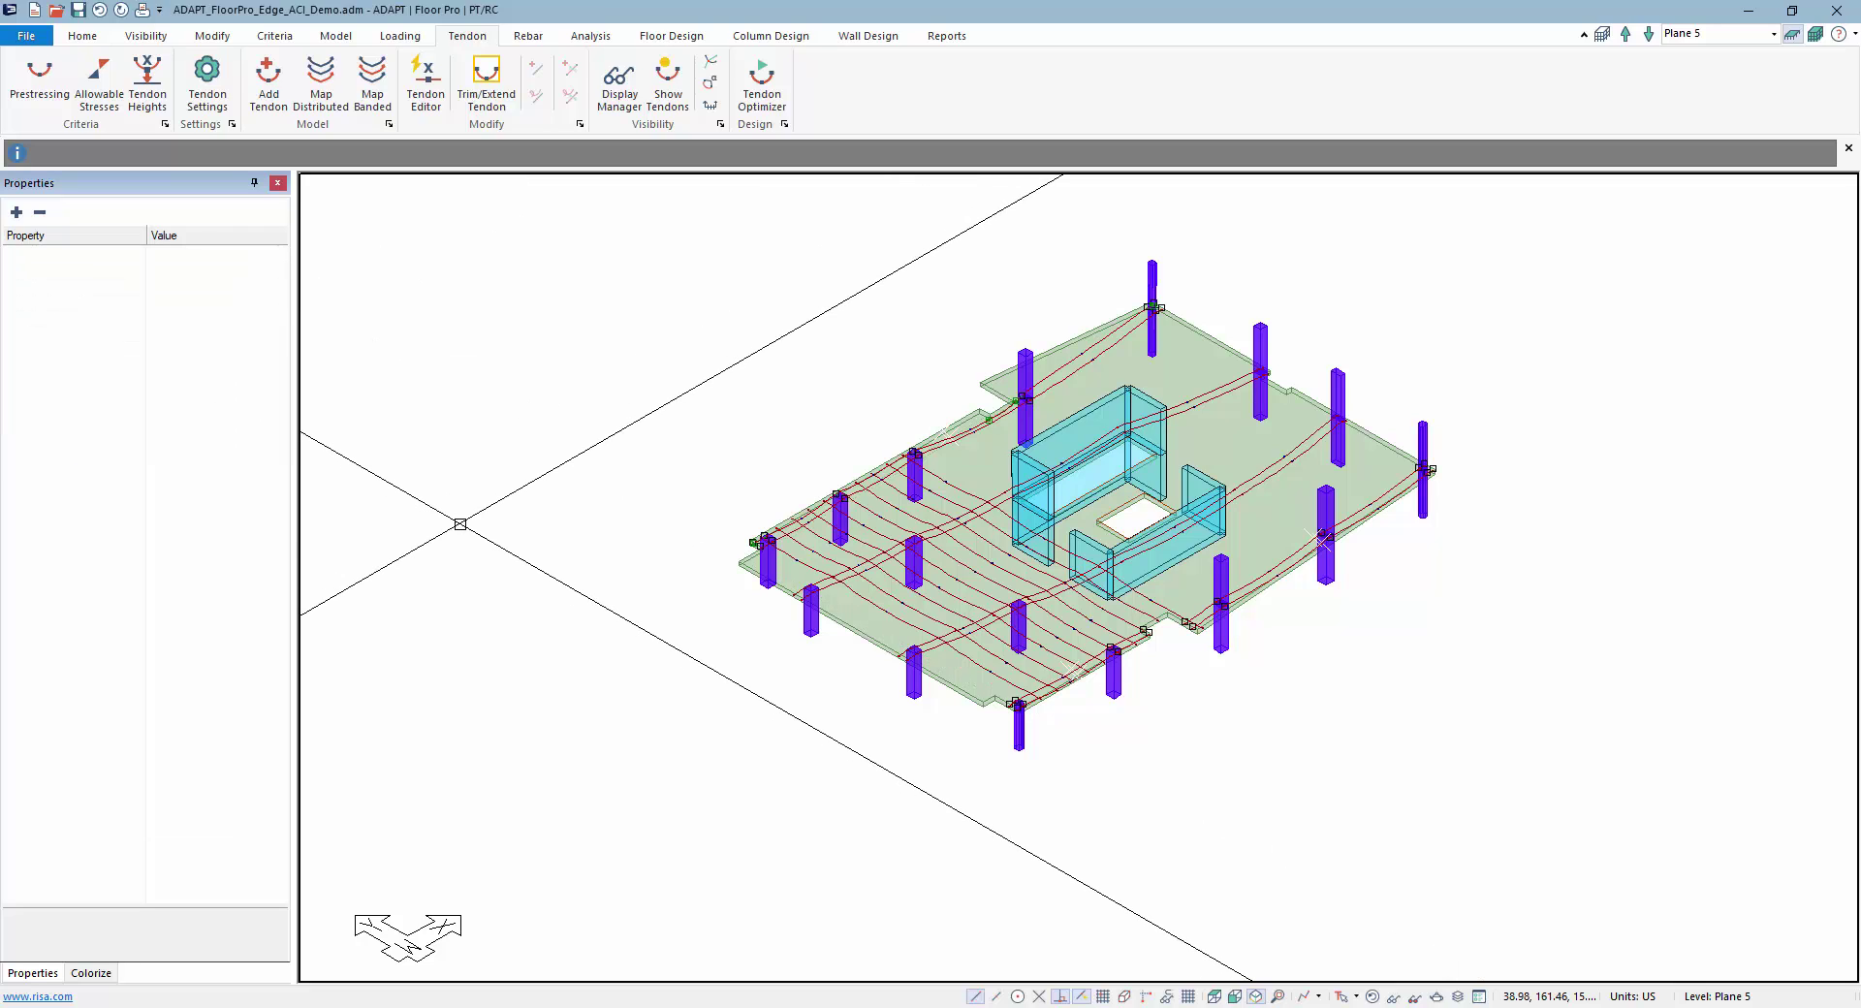